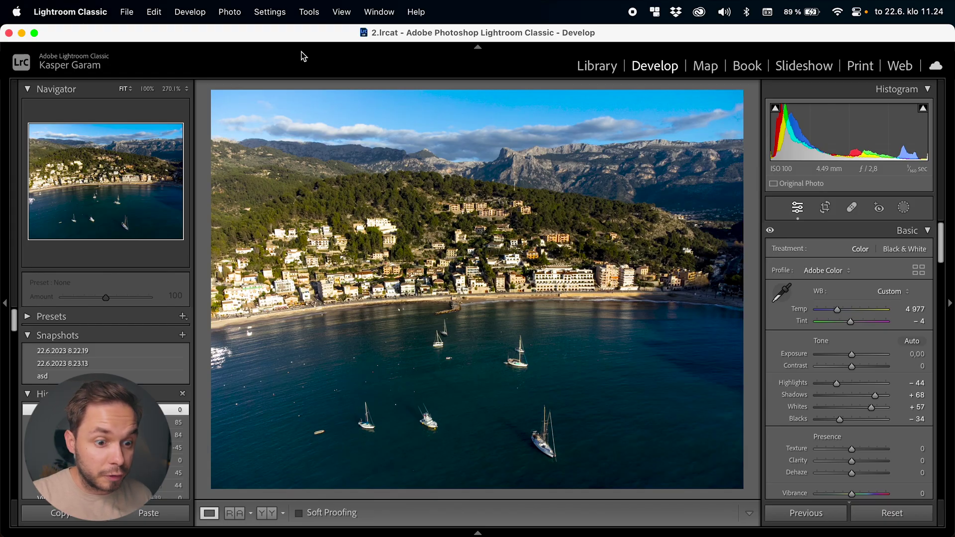
# Examine the Tone Curve's parametric, point, red, green and blue curve modes, finishing on the parametric curve.
pyautogui.scroll(-10, 813, 252)
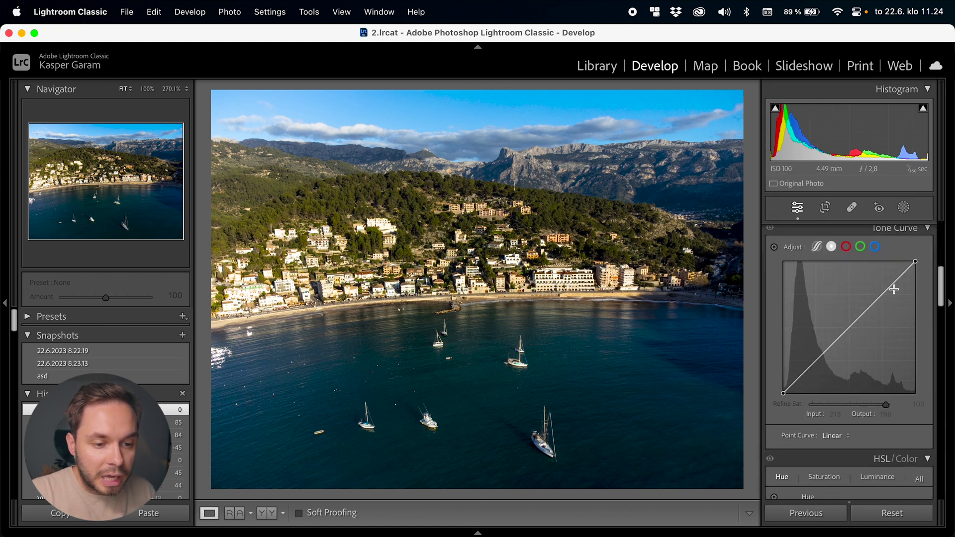
pyautogui.scroll(-1, 851, 298)
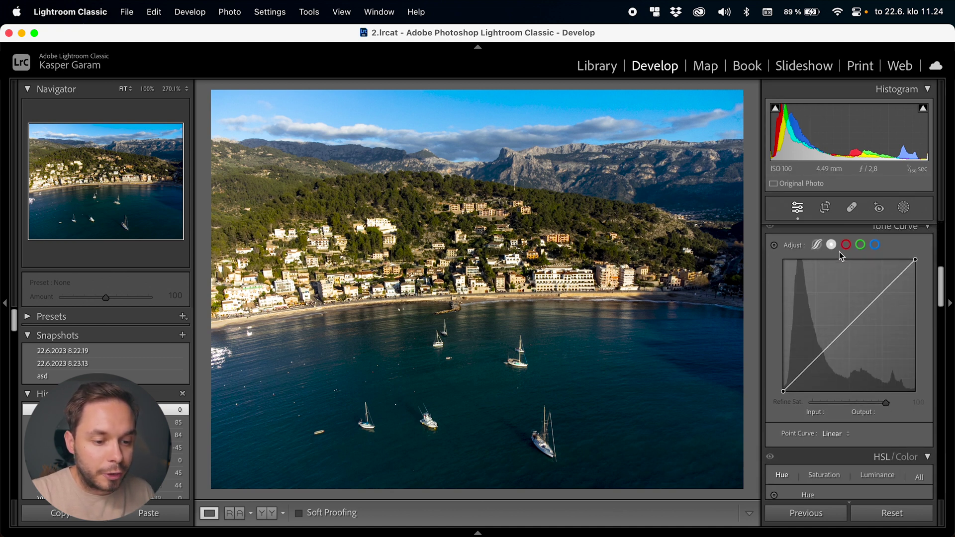
pyautogui.scroll(1, 840, 265)
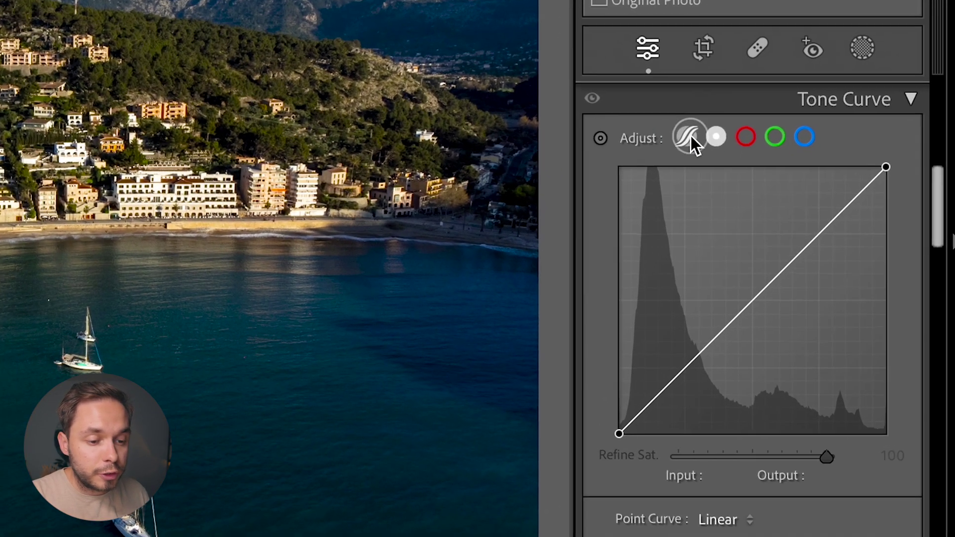
pyautogui.click(817, 251)
pyautogui.click(717, 138)
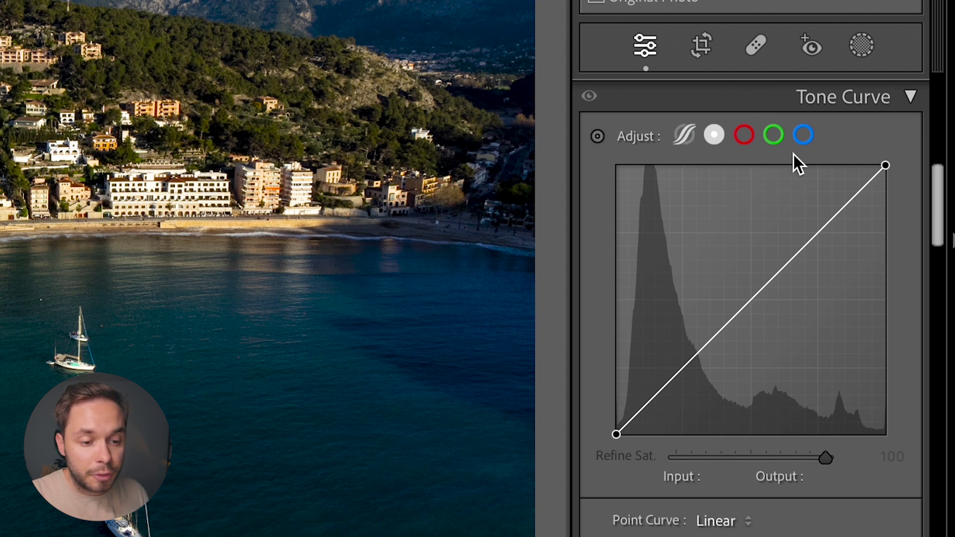
pyautogui.click(751, 134)
pyautogui.click(774, 137)
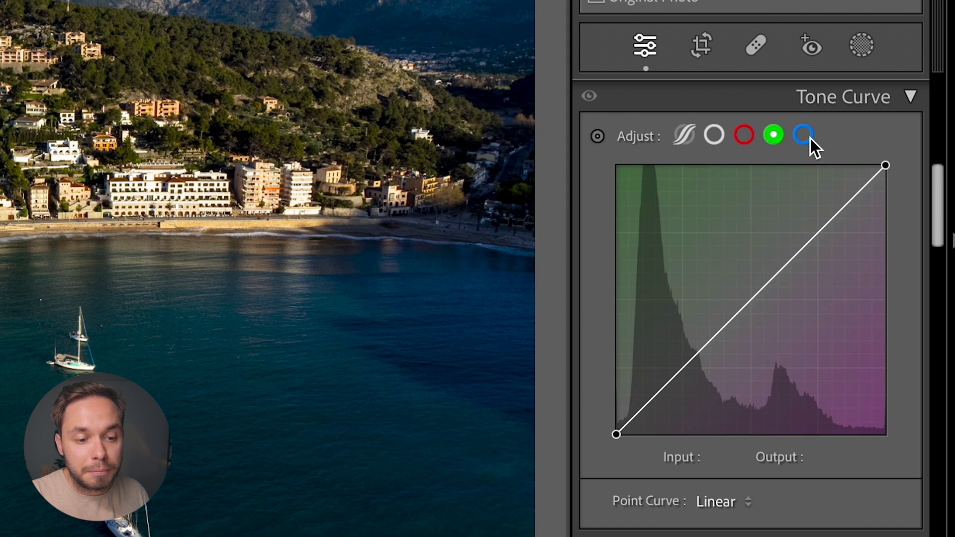
pyautogui.click(805, 136)
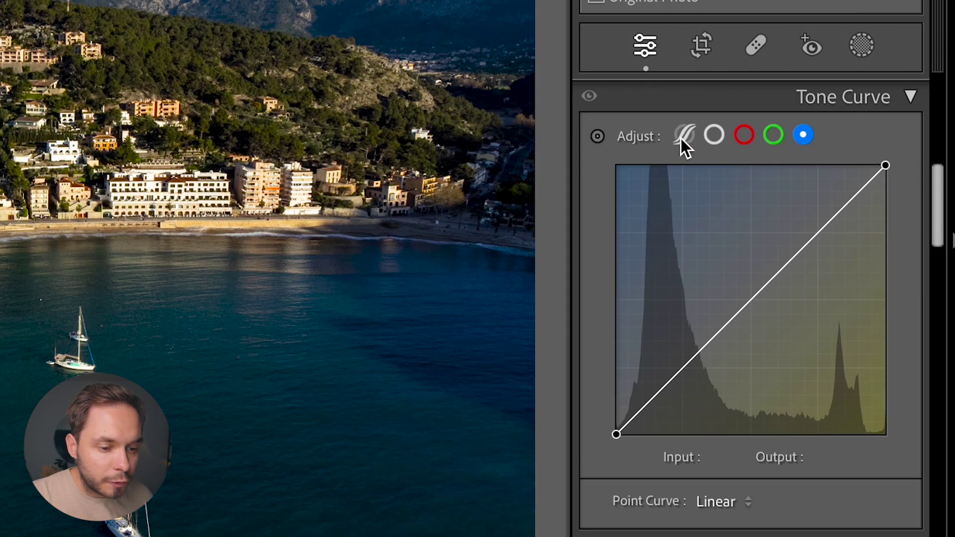
pyautogui.click(686, 137)
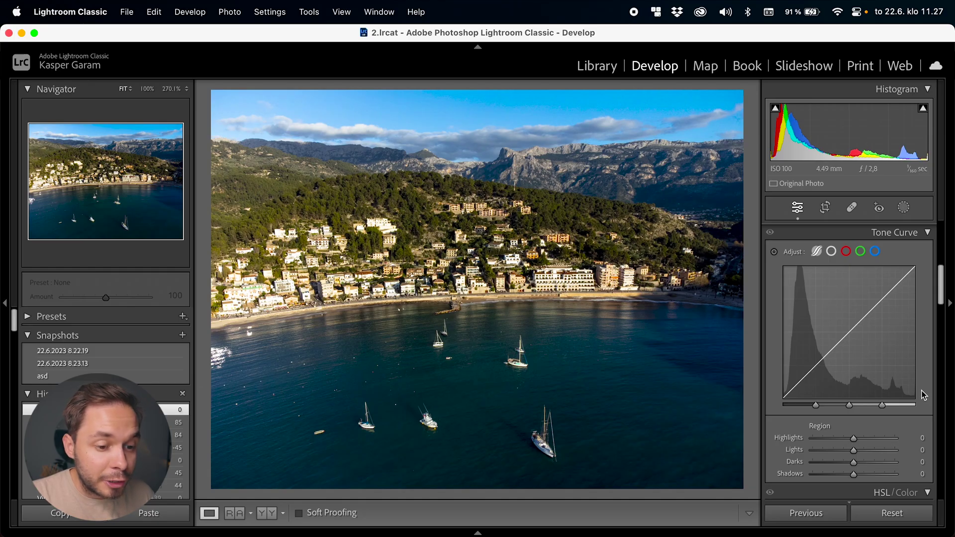
# Bend the parametric curve to bring Lights to -13 and Darks to +8, and compare it with the point curve.
pyautogui.moveTo(852, 334); pyautogui.dragTo(876, 403)
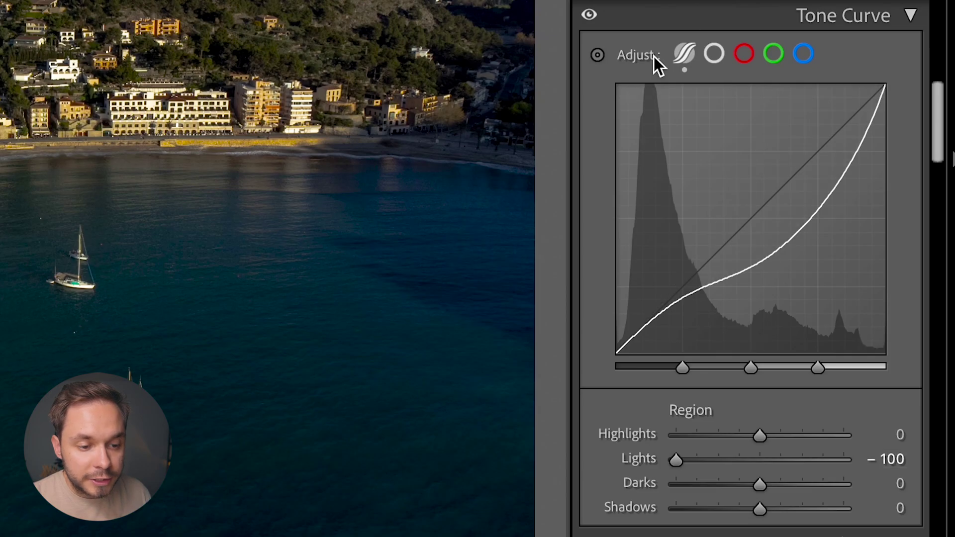
pyautogui.moveTo(777, 259); pyautogui.dragTo(738, 151)
pyautogui.moveTo(711, 250)
pyautogui.mouseDown()
pyautogui.moveTo(684, 207)
pyautogui.moveTo(715, 299)
pyautogui.moveTo(706, 241)
pyautogui.moveTo(718, 239)
pyautogui.mouseUp()
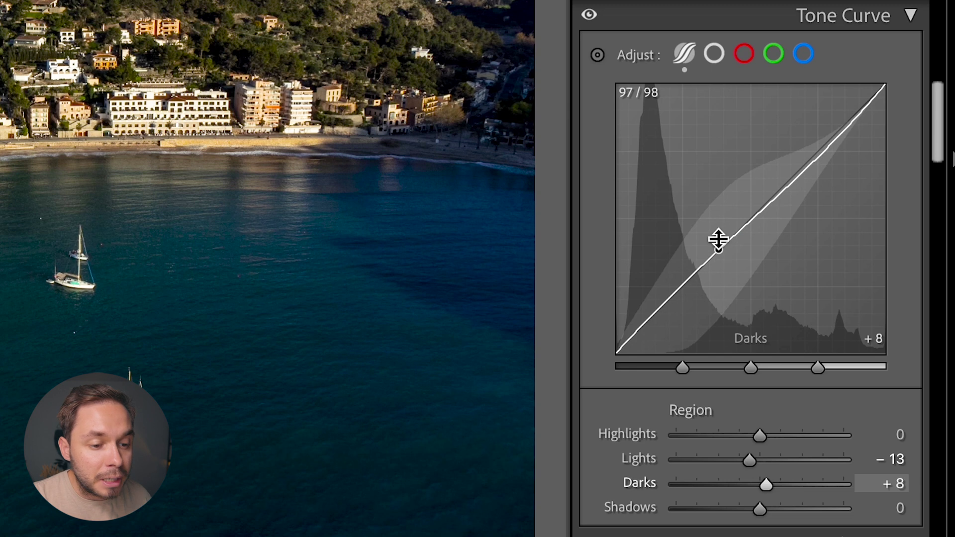
pyautogui.click(714, 54)
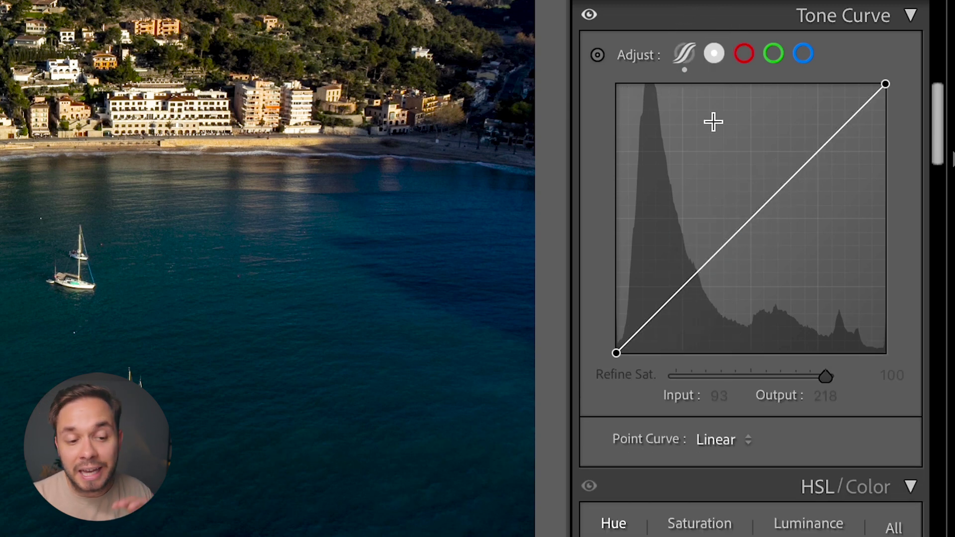
pyautogui.click(688, 56)
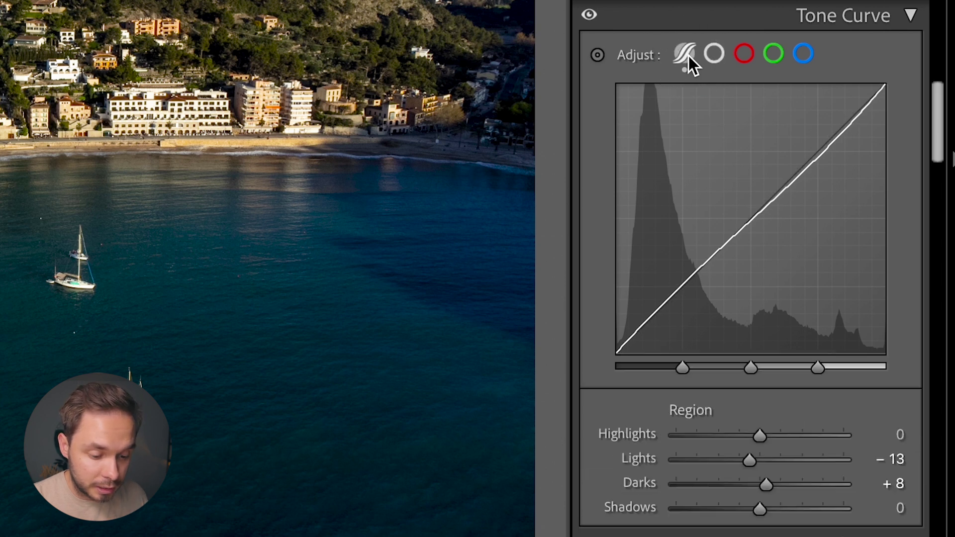
# Set the parametric curve's Lights to -25 and Highlights to -16, and shift the shadow and midtone region splits toward the shadows.
pyautogui.moveTo(761, 438); pyautogui.dragTo(740, 466)
pyautogui.moveTo(751, 369)
pyautogui.moveTo(750, 368)
pyautogui.mouseDown()
pyautogui.moveTo(737, 371)
pyautogui.moveTo(753, 368)
pyautogui.mouseUp()
pyautogui.moveTo(818, 368)
pyautogui.mouseDown()
pyautogui.moveTo(846, 374)
pyautogui.moveTo(826, 371)
pyautogui.mouseUp()
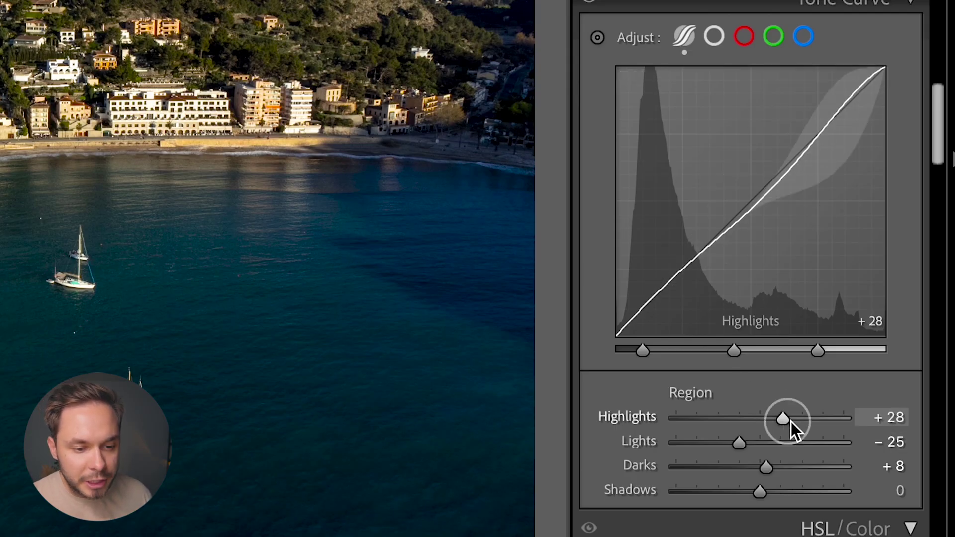
pyautogui.moveTo(791, 422)
pyautogui.mouseDown()
pyautogui.moveTo(724, 423)
pyautogui.moveTo(776, 422)
pyautogui.mouseUp()
pyautogui.scroll(10, 791, 403)
pyautogui.moveTo(726, 154)
pyautogui.mouseDown()
pyautogui.moveTo(749, 165)
pyautogui.moveTo(737, 167)
pyautogui.mouseUp()
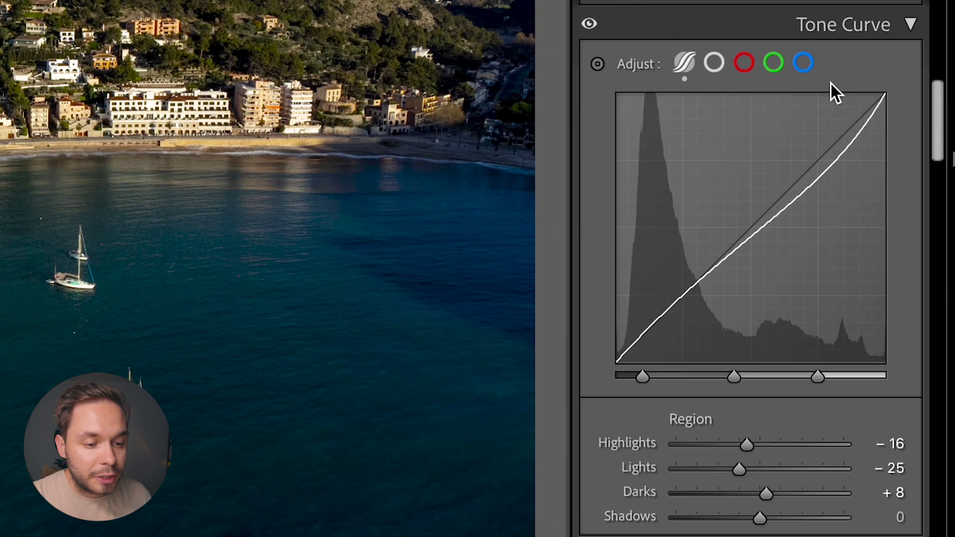
# Use targeted adjustment on the photo to brighten Darks to +25 and lower Highlights to -61.
pyautogui.click(598, 64)
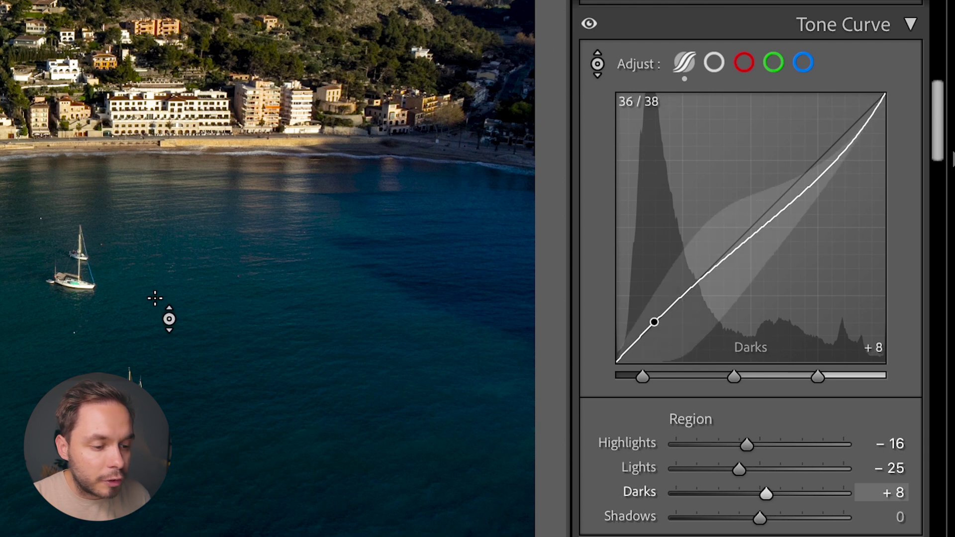
pyautogui.moveTo(284, 207); pyautogui.dragTo(299, 44)
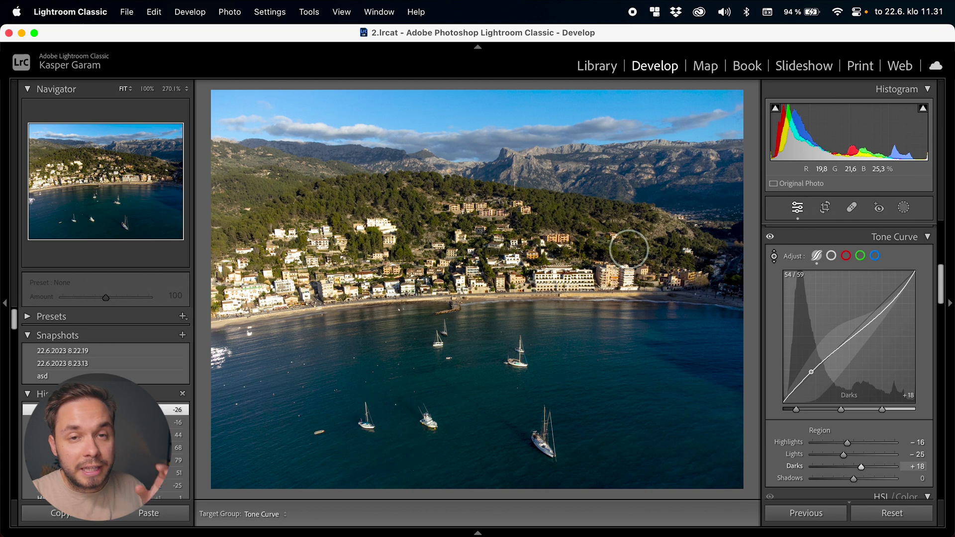
pyautogui.moveTo(629, 249)
pyautogui.mouseDown()
pyautogui.moveTo(629, 222)
pyautogui.moveTo(629, 239)
pyautogui.mouseUp()
pyautogui.moveTo(383, 243); pyautogui.dragTo(383, 263)
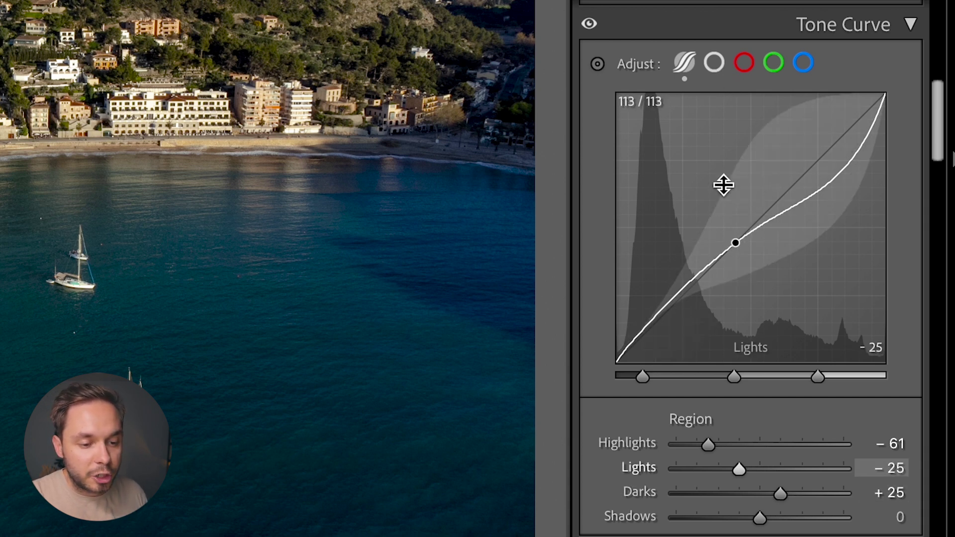
# Reset all tone curve adjustments and switch to the point curve.
pyautogui.rightClick(707, 178)
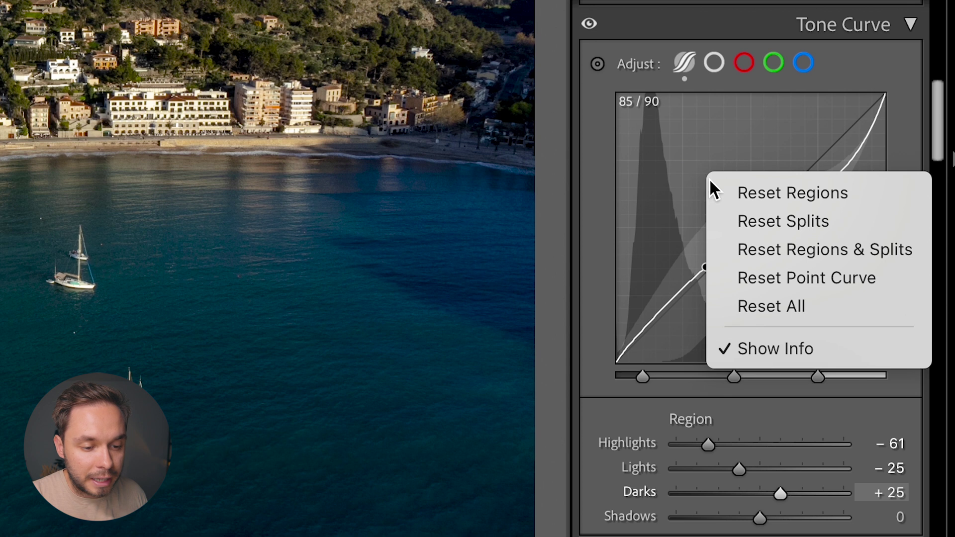
pyautogui.click(812, 310)
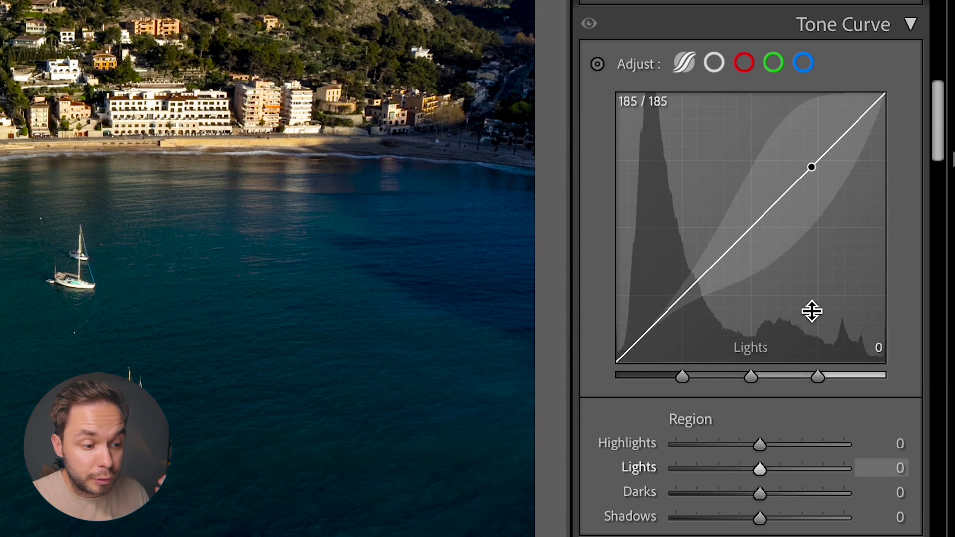
pyautogui.click(713, 61)
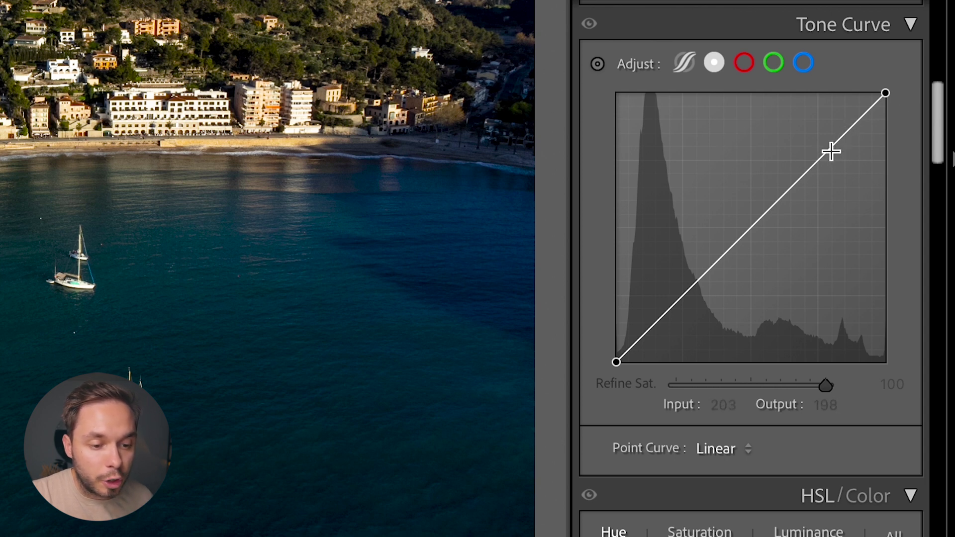
# Try reshaping the point curve with added control points in the highlights, midtones and shadows, and reset it to linear.
pyautogui.moveTo(775, 210); pyautogui.dragTo(776, 208)
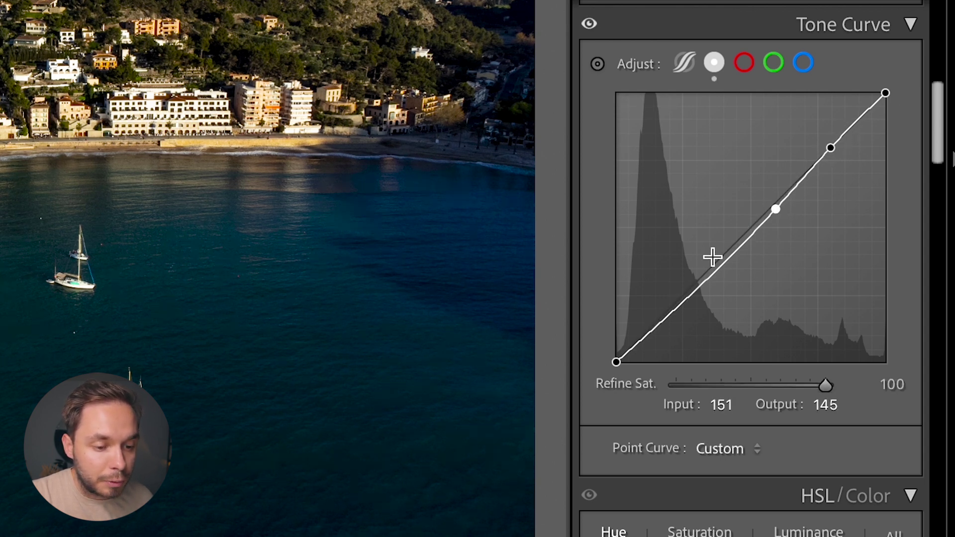
pyautogui.moveTo(668, 315); pyautogui.dragTo(720, 289)
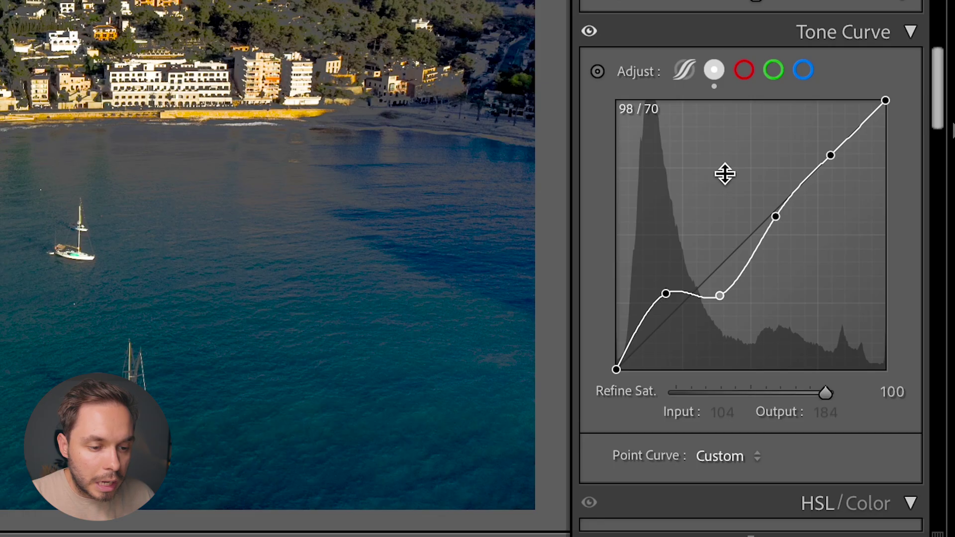
pyautogui.rightClick(725, 173)
pyautogui.click(781, 223)
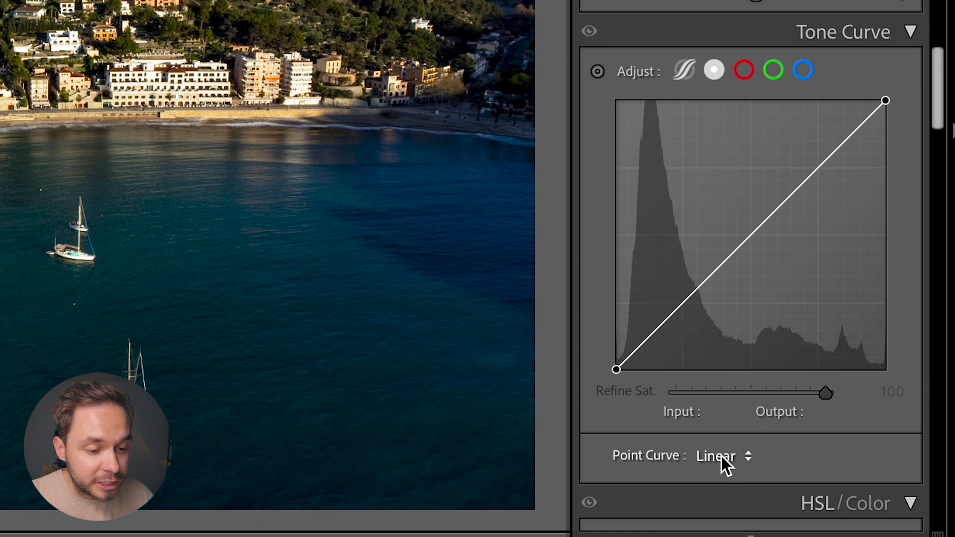
# Try the Strong Contrast point curve preset and undo it.
pyautogui.click(724, 456)
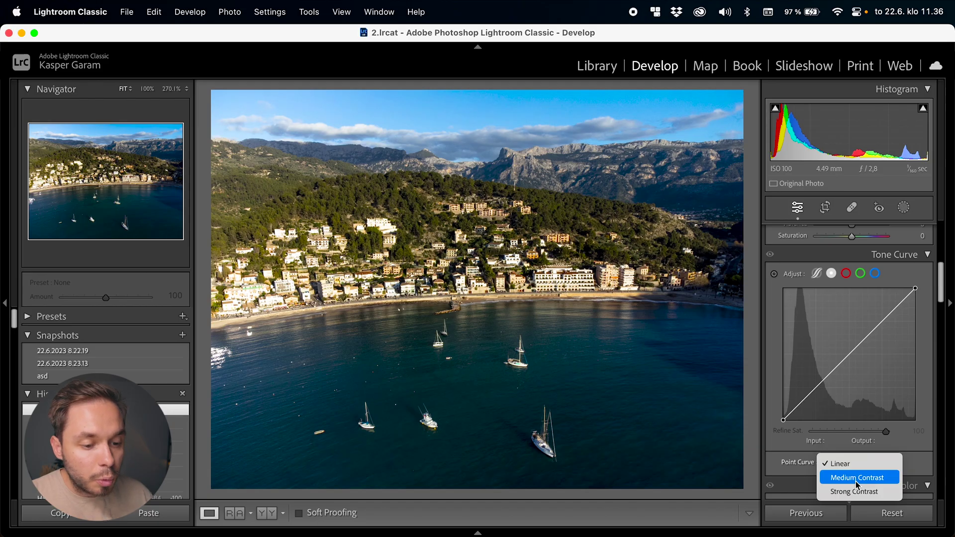
pyautogui.click(856, 492)
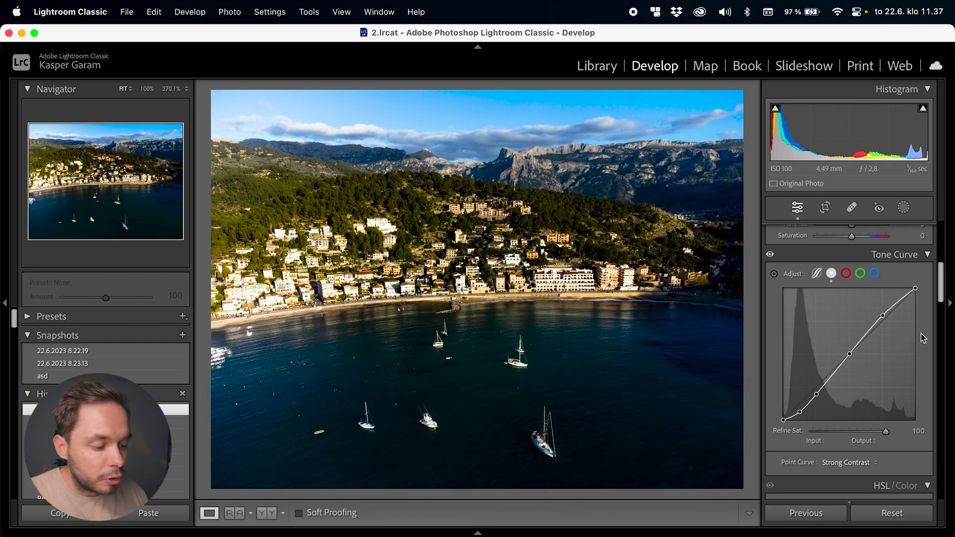
pyautogui.press('super+z')
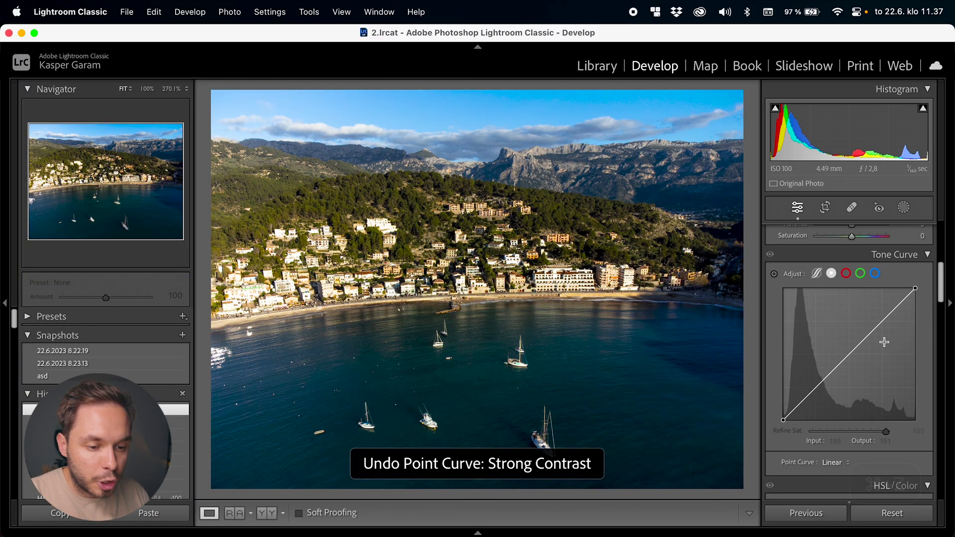
# Build an S-curve on the point curve with the highlight point raised to 161/208 and the shadow point lowered to 80/74.
pyautogui.moveTo(874, 335); pyautogui.dragTo(867, 321)
pyautogui.moveTo(823, 372); pyautogui.dragTo(825, 383)
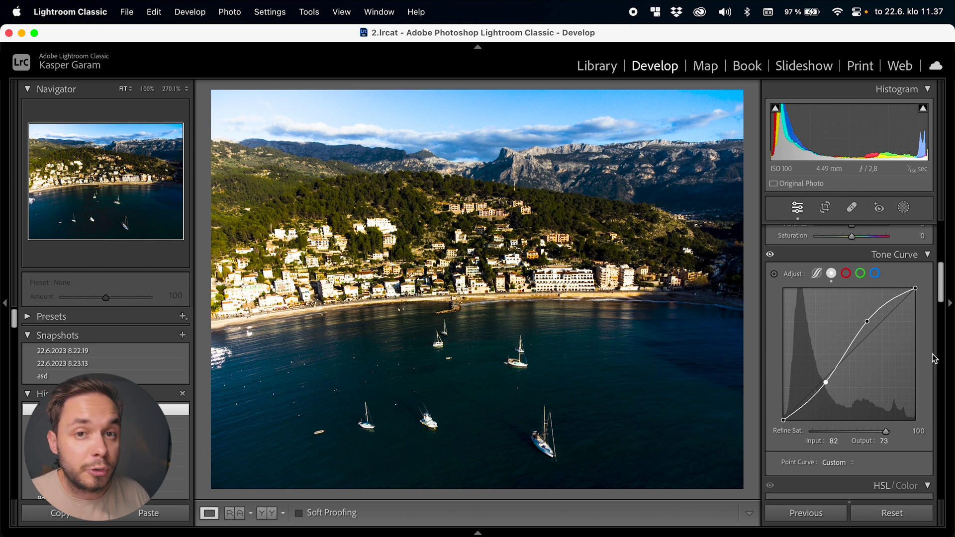
pyautogui.moveTo(848, 355); pyautogui.dragTo(869, 316)
pyautogui.moveTo(827, 380); pyautogui.dragTo(828, 384)
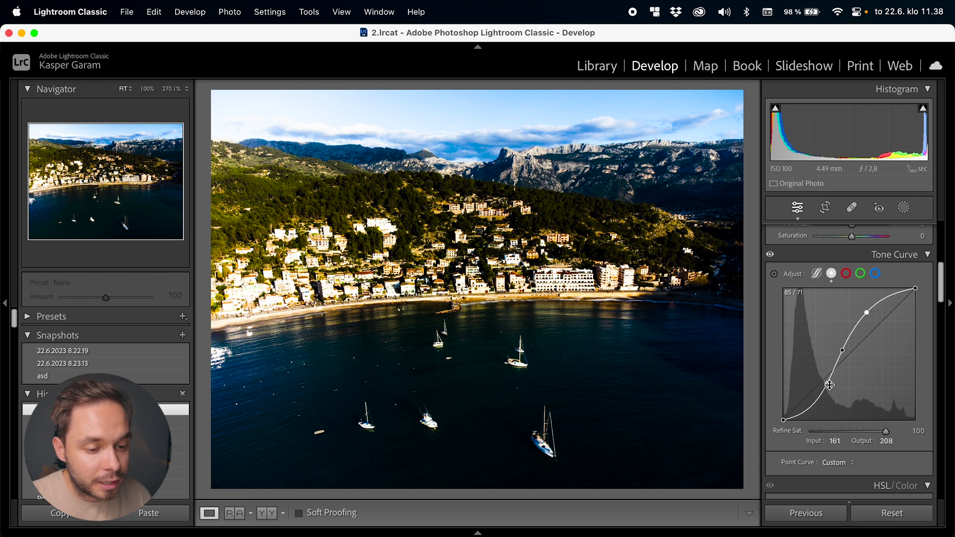
pyautogui.moveTo(828, 384); pyautogui.dragTo(823, 382)
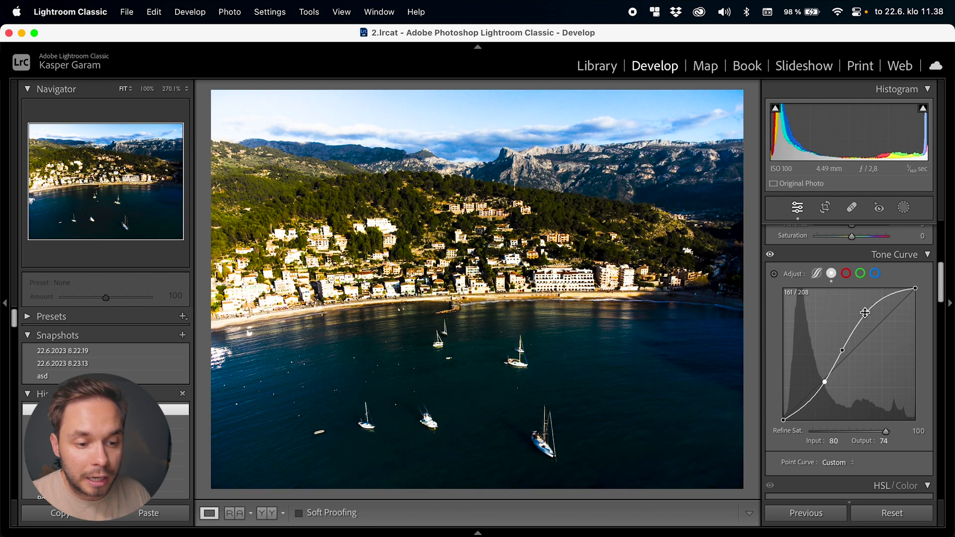
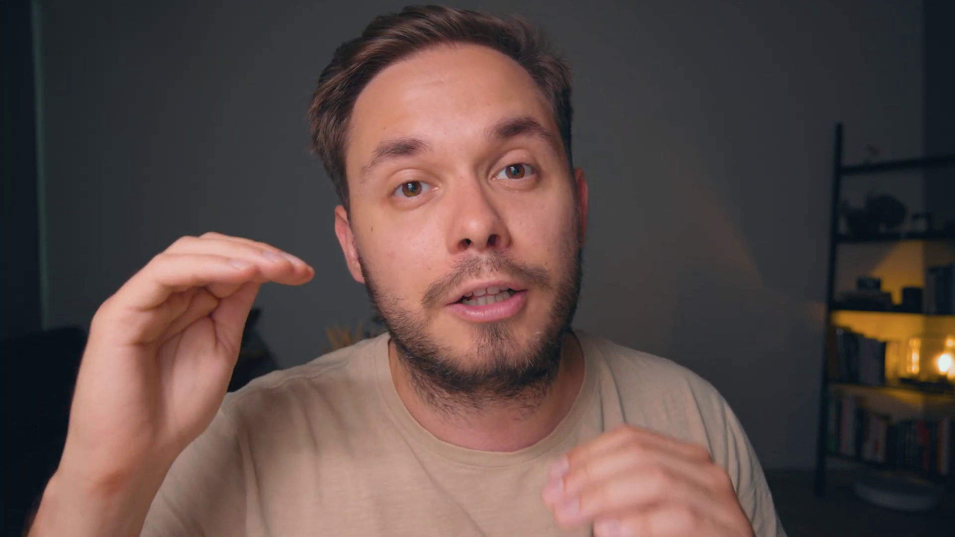
# Reset the point curve channel and raise its black point to an output of 97.
pyautogui.rightClick(881, 317)
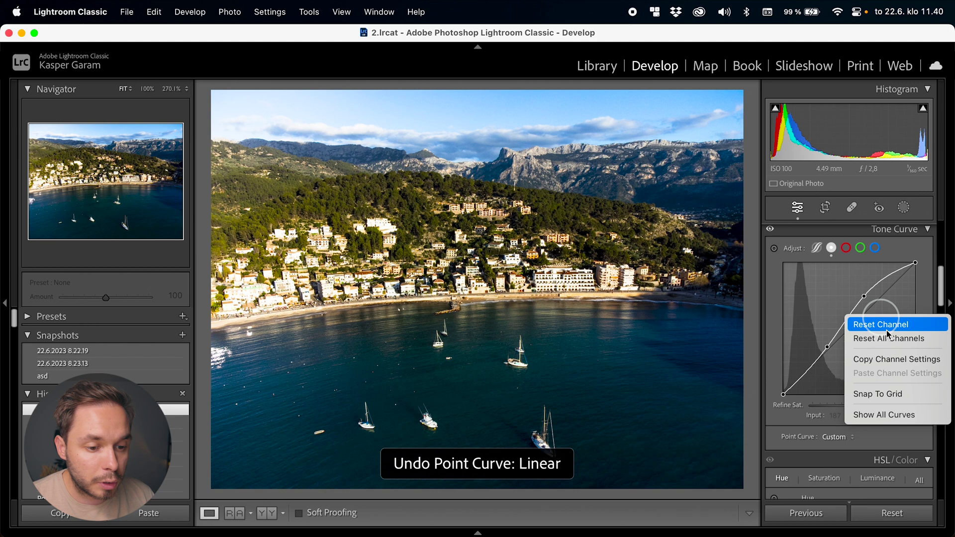
pyautogui.click(889, 326)
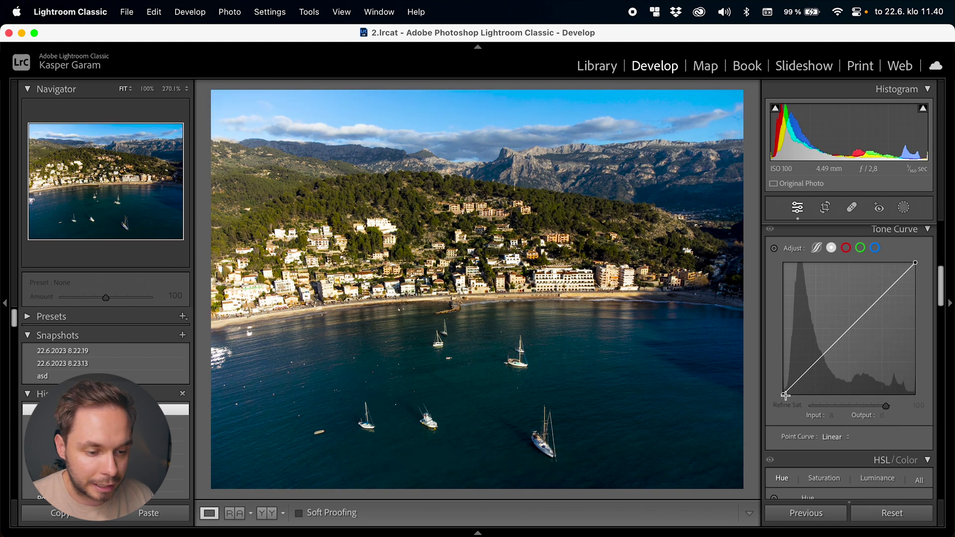
pyautogui.moveTo(782, 395); pyautogui.dragTo(784, 343)
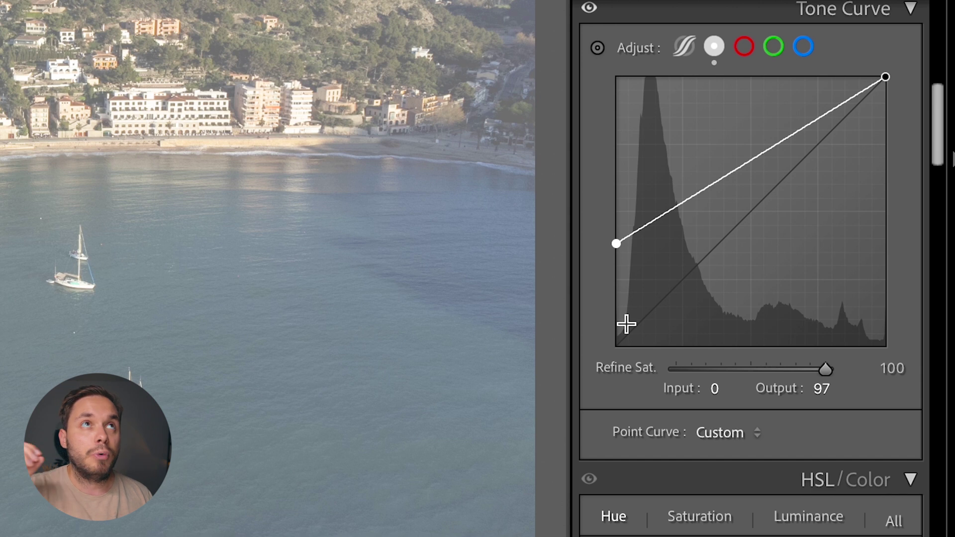
pyautogui.press('super+z')
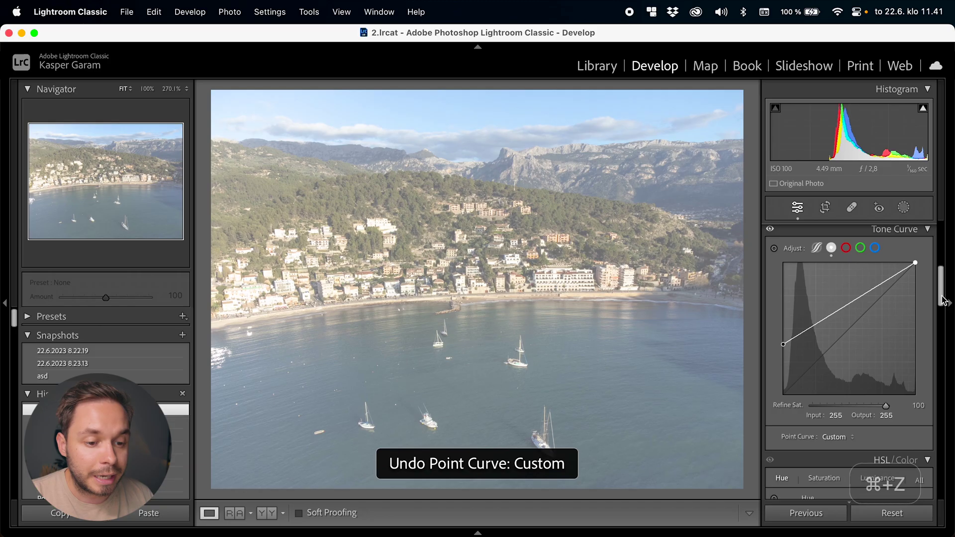
# Invert the point curve by lowering the white point to the darkest output and raising the black point to the brightest.
pyautogui.moveTo(886, 77); pyautogui.dragTo(890, 99)
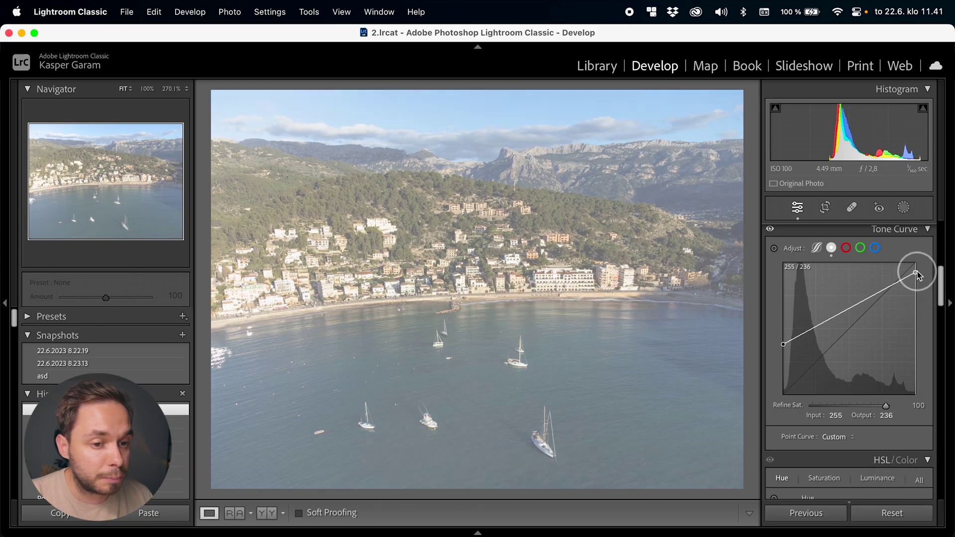
pyautogui.moveTo(918, 276); pyautogui.dragTo(918, 395)
pyautogui.moveTo(785, 347); pyautogui.dragTo(784, 267)
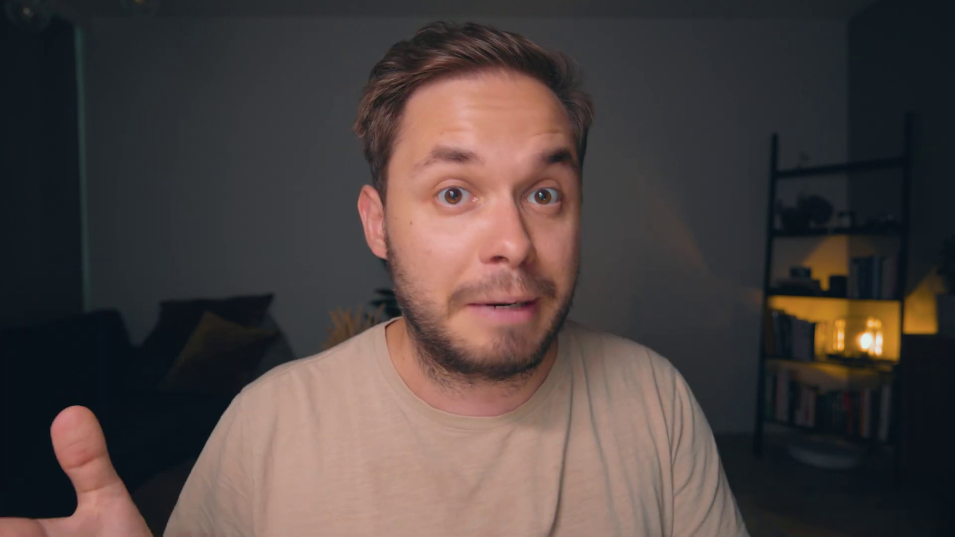
# Undo the curve inversion and try the point curve's white point at outputs 215 and 0 before restoring it.
pyautogui.press('super+z')
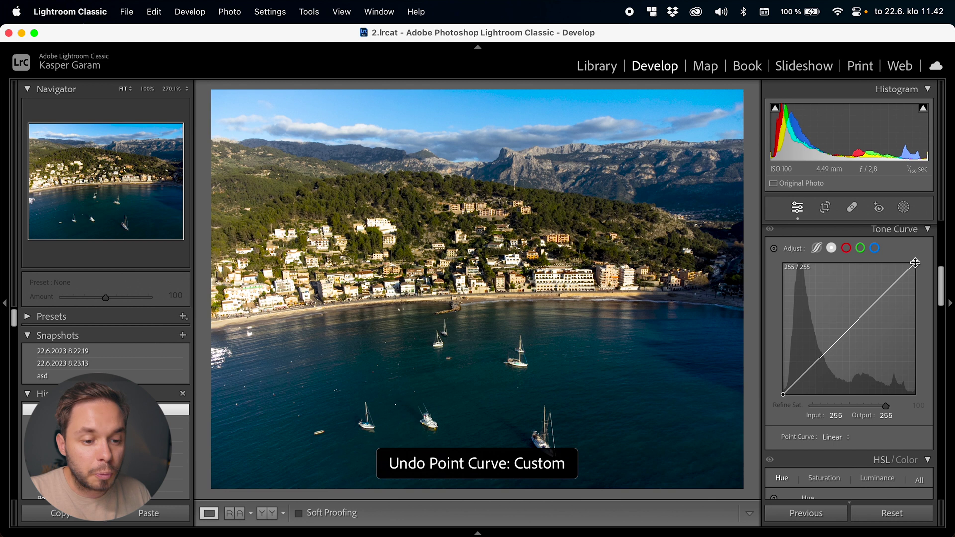
pyautogui.moveTo(916, 264); pyautogui.dragTo(918, 285)
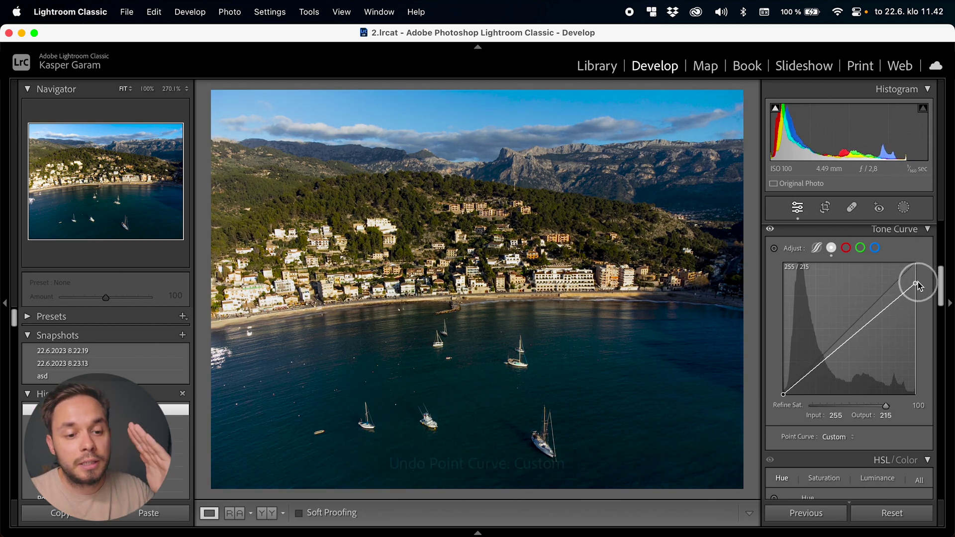
pyautogui.moveTo(919, 286); pyautogui.dragTo(917, 395)
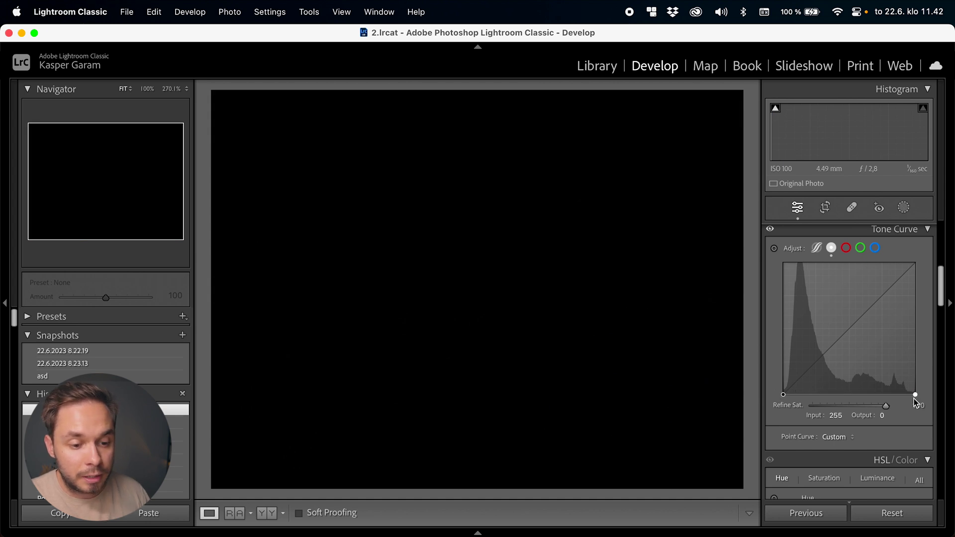
pyautogui.moveTo(917, 394); pyautogui.dragTo(918, 266)
# Try the black point at outputs 53 and 255, and shape a faded curve with points at 33/19 and 209/220.
pyautogui.moveTo(783, 394); pyautogui.dragTo(783, 371)
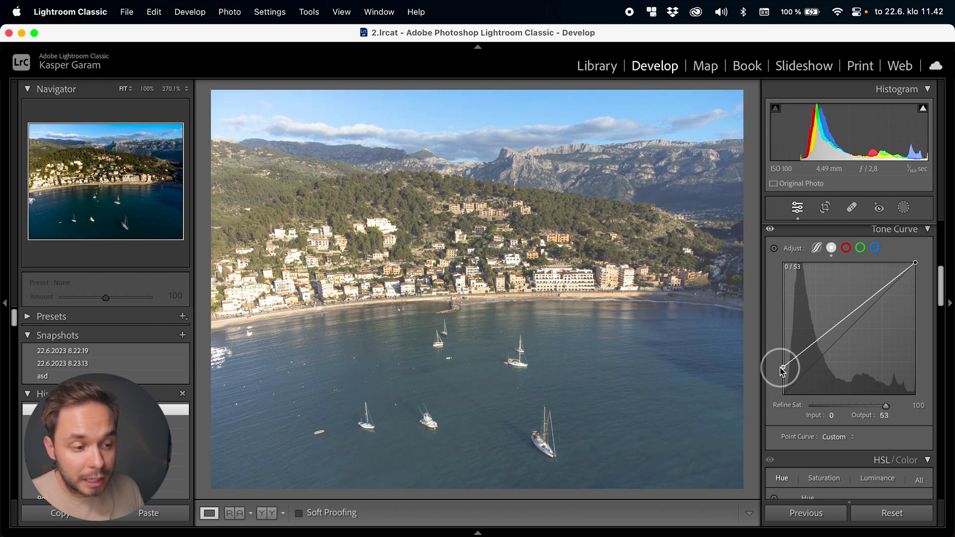
pyautogui.moveTo(782, 371); pyautogui.dragTo(772, 253)
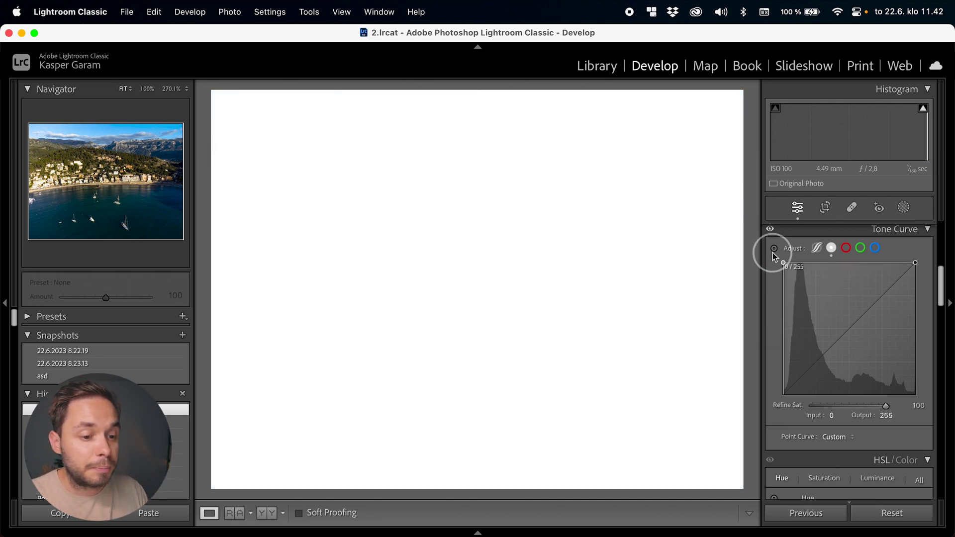
pyautogui.moveTo(772, 253); pyautogui.dragTo(799, 385)
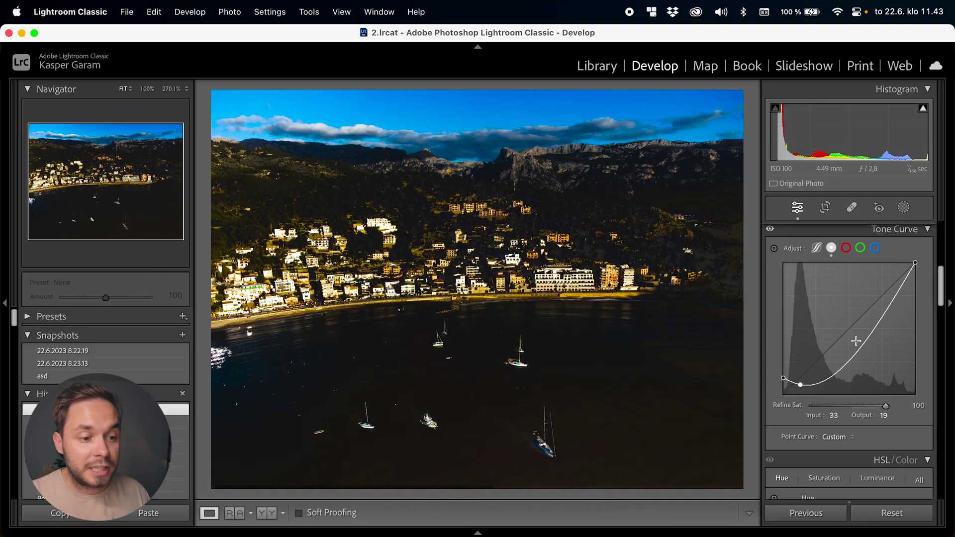
pyautogui.moveTo(916, 263); pyautogui.dragTo(916, 278)
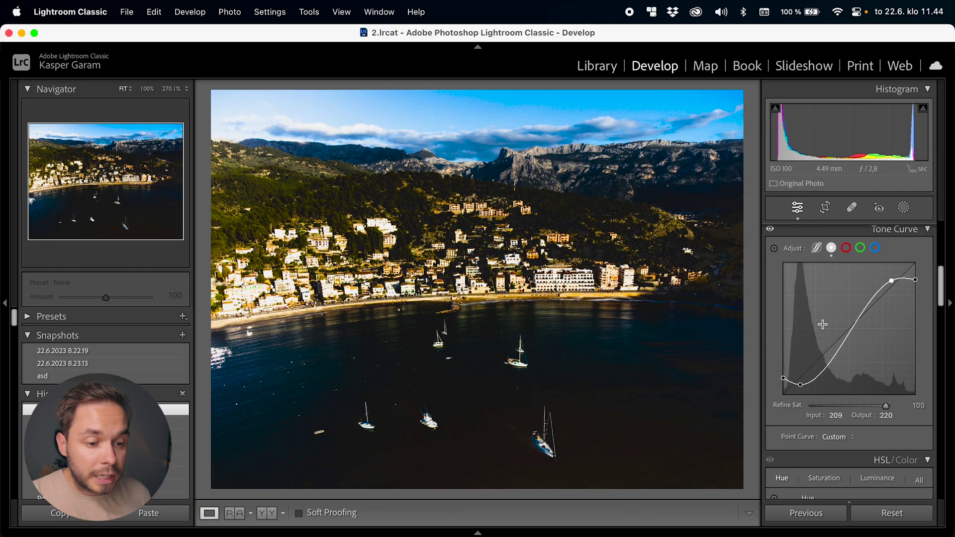
# Reset the channel and build an S-curve with raised highlights, an anchored midtone, a slightly lifted black point and a shadow point at 55/47.
pyautogui.rightClick(828, 300)
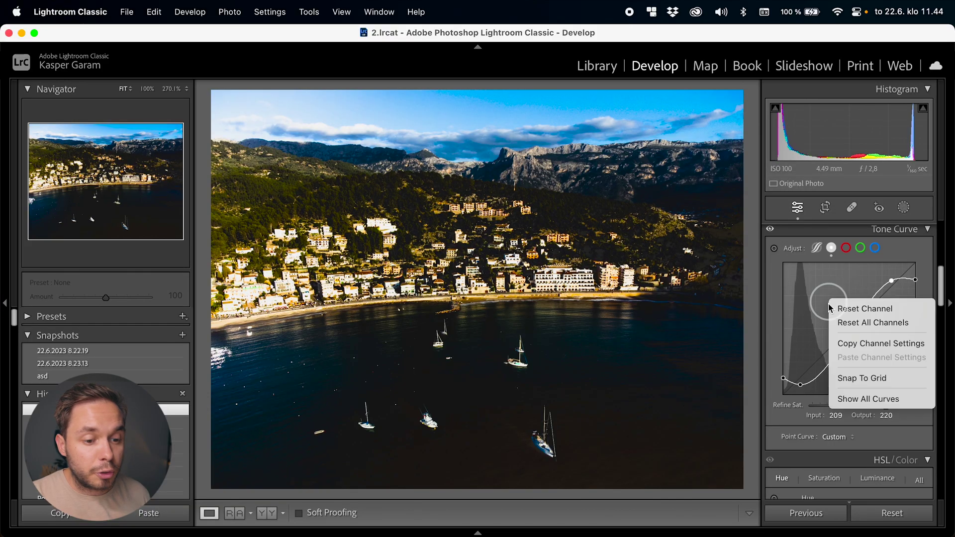
pyautogui.click(857, 309)
pyautogui.moveTo(878, 306); pyautogui.dragTo(873, 285)
pyautogui.moveTo(838, 328); pyautogui.dragTo(834, 342)
pyautogui.moveTo(786, 396); pyautogui.dragTo(784, 387)
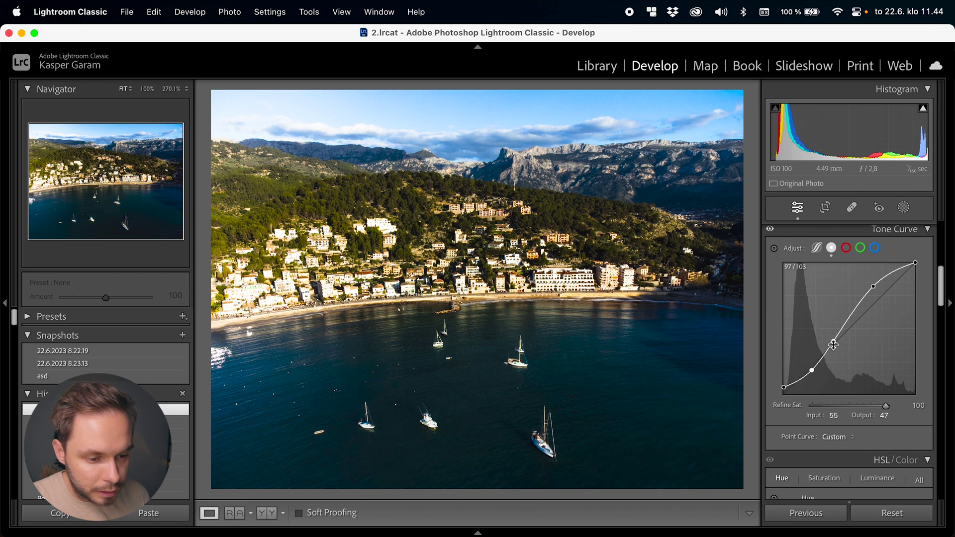
# Refine the S-curve's upper half with the highlight point at 172/206, an added upper midtone point and the lower midtone point at 86/96.
pyautogui.click(872, 284)
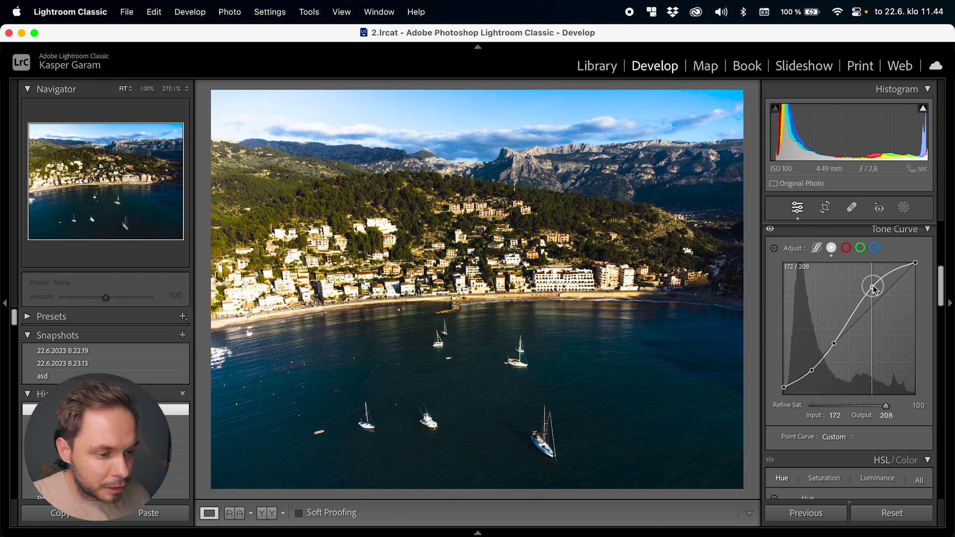
pyautogui.moveTo(849, 318); pyautogui.dragTo(846, 317)
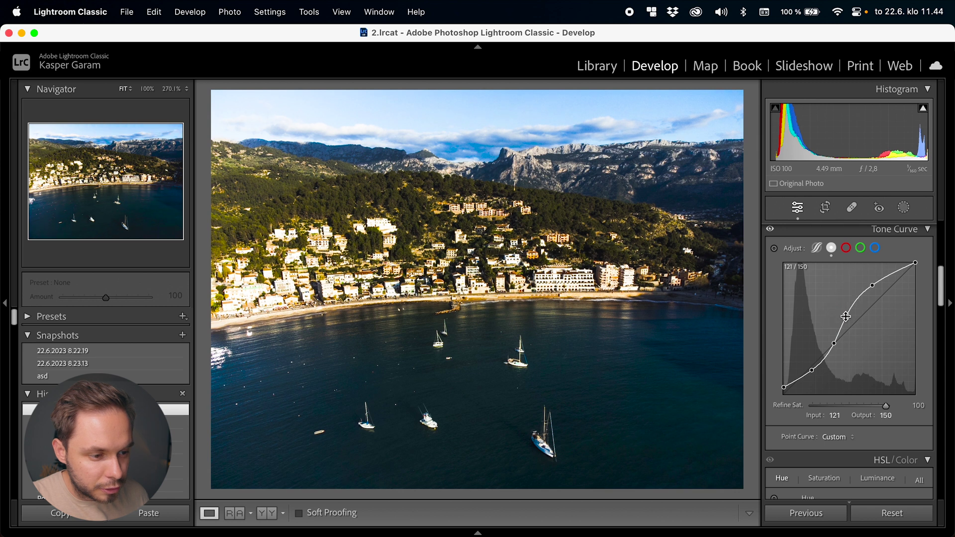
pyautogui.moveTo(831, 348); pyautogui.dragTo(830, 343)
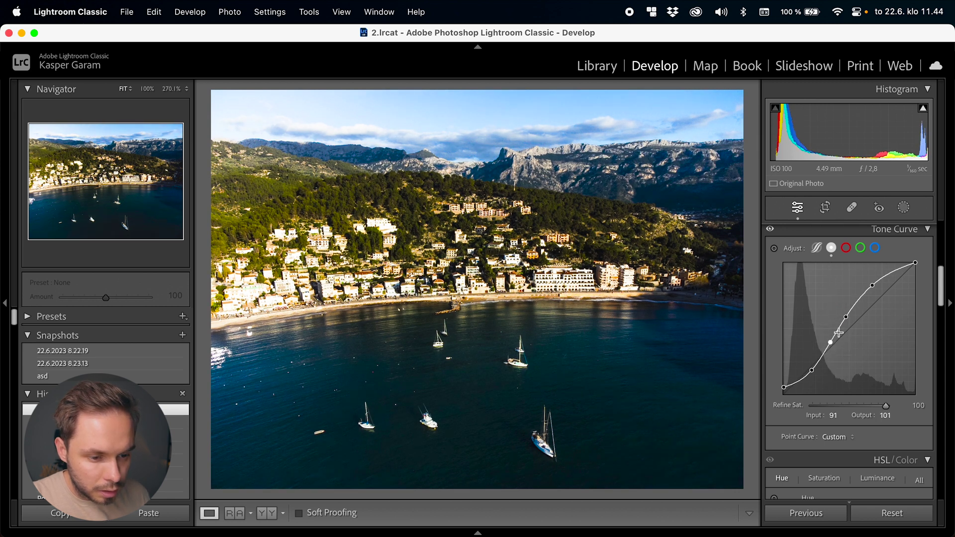
pyautogui.click(847, 319)
pyautogui.moveTo(872, 288); pyautogui.dragTo(873, 289)
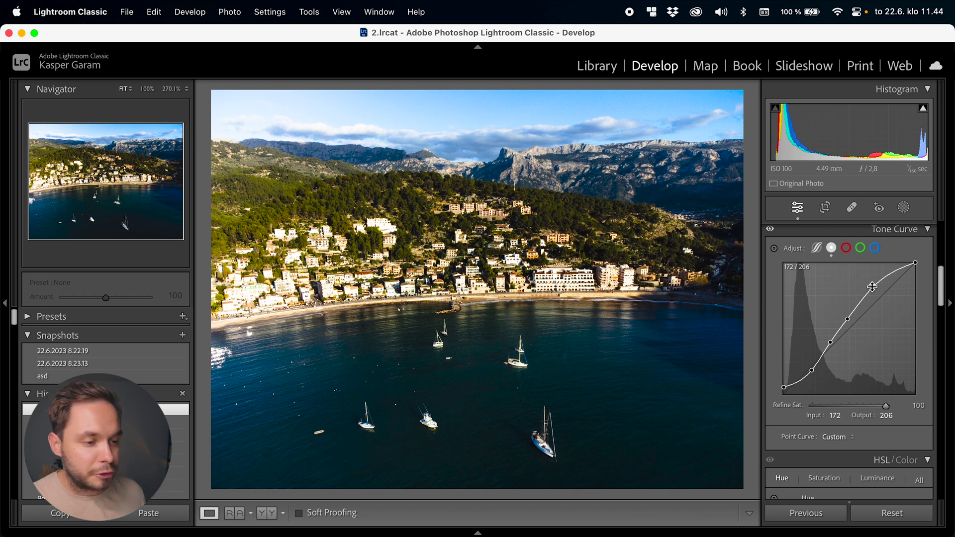
pyautogui.moveTo(848, 319); pyautogui.dragTo(845, 318)
pyautogui.click(828, 344)
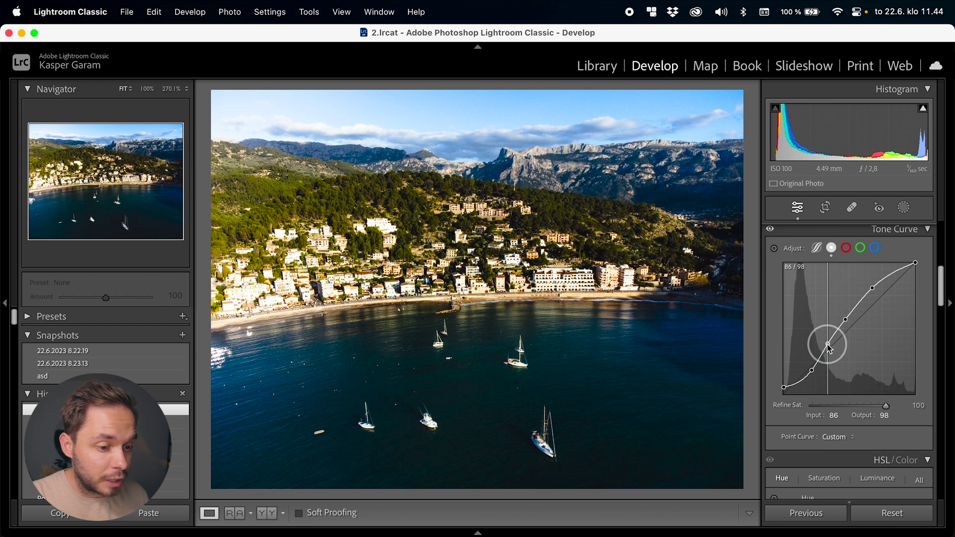
pyautogui.moveTo(829, 347); pyautogui.dragTo(827, 345)
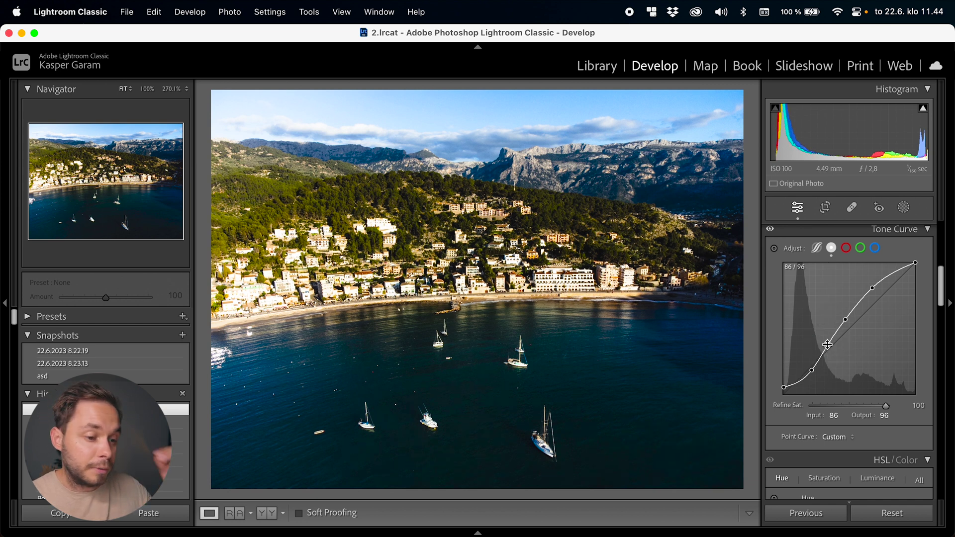
# Compare the photo with and without the Tone Curve adjustments.
pyautogui.scroll(1, 778, 249)
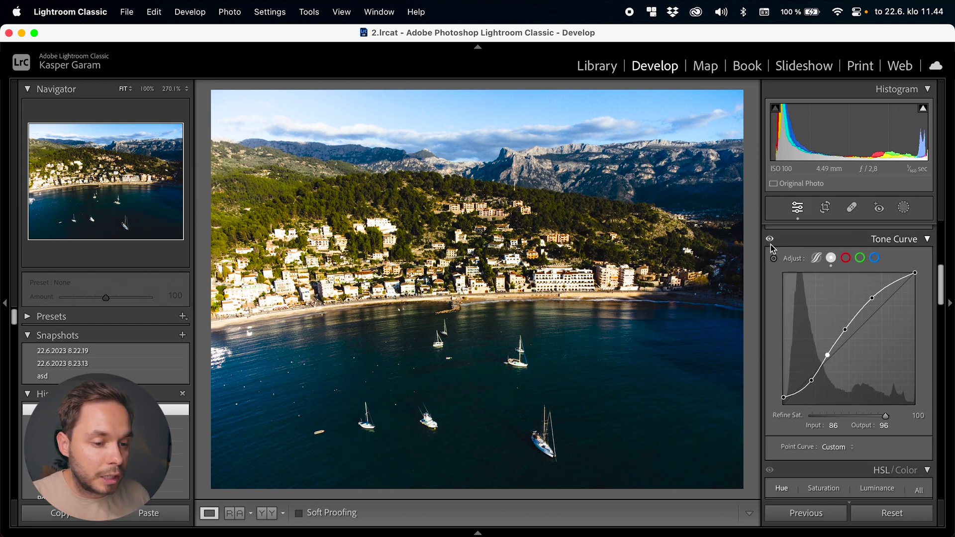
pyautogui.click(771, 241)
pyautogui.click(771, 241)
pyautogui.click(770, 240)
pyautogui.click(771, 240)
pyautogui.click(771, 241)
pyautogui.click(771, 240)
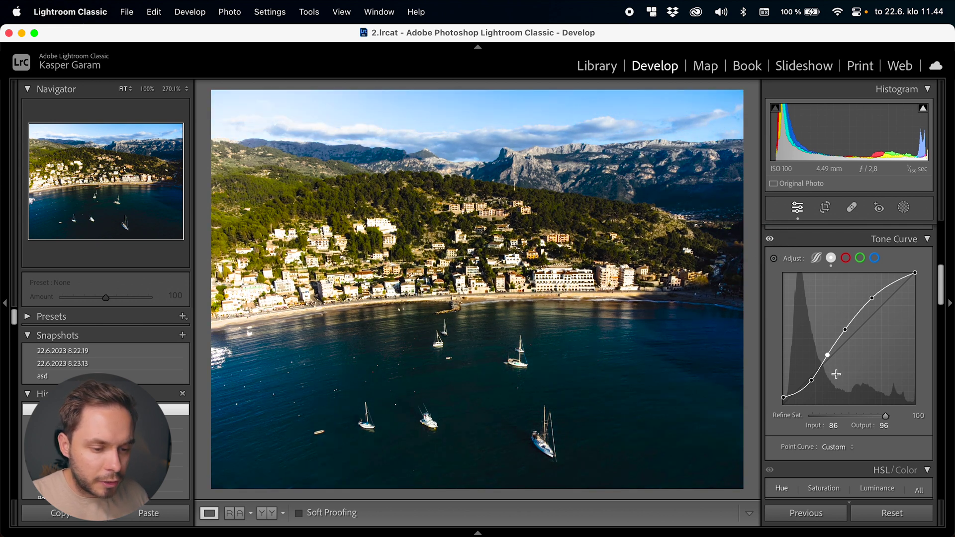
# Lower the black point to output 10 and fine-tune the other curve points to 52/46, 90/96, 121/144 and 175/205.
pyautogui.moveTo(784, 401); pyautogui.dragTo(785, 404)
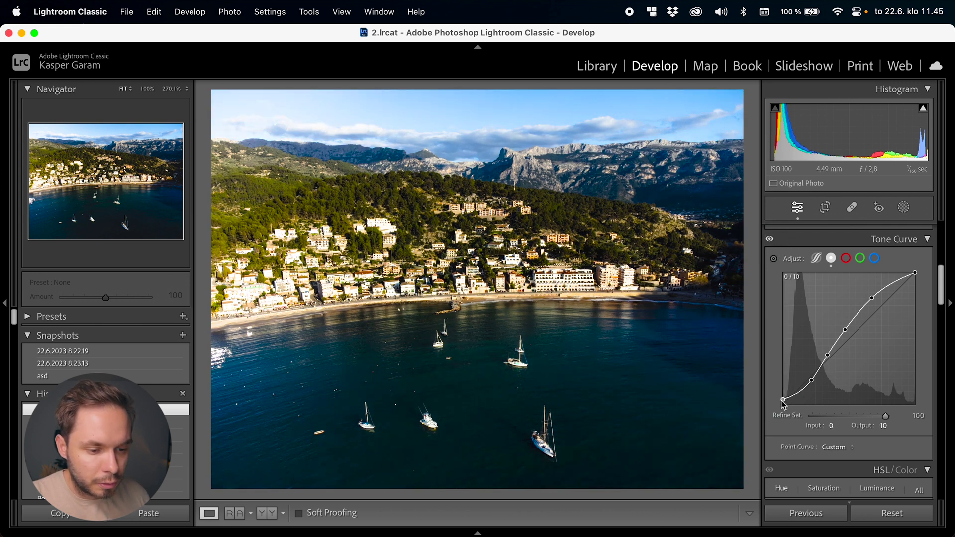
pyautogui.click(811, 381)
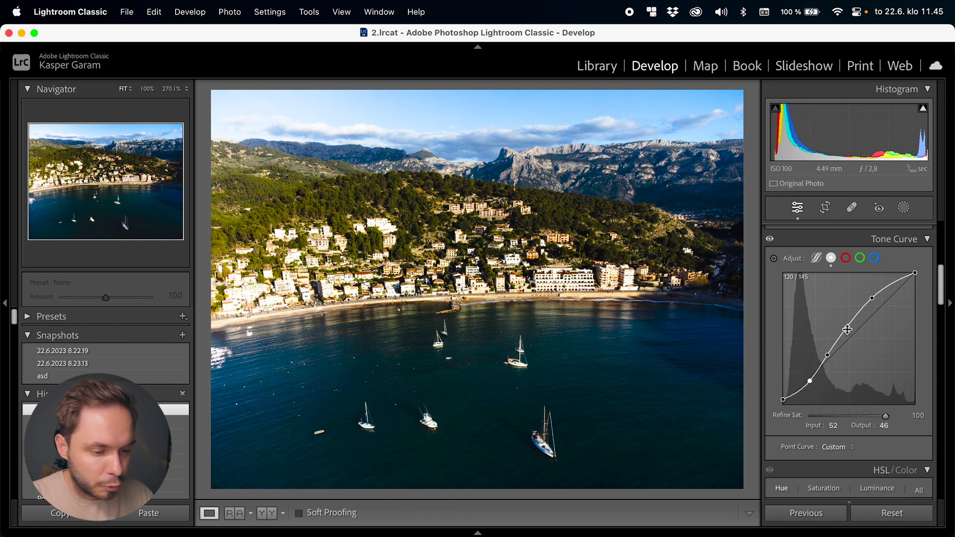
pyautogui.click(875, 298)
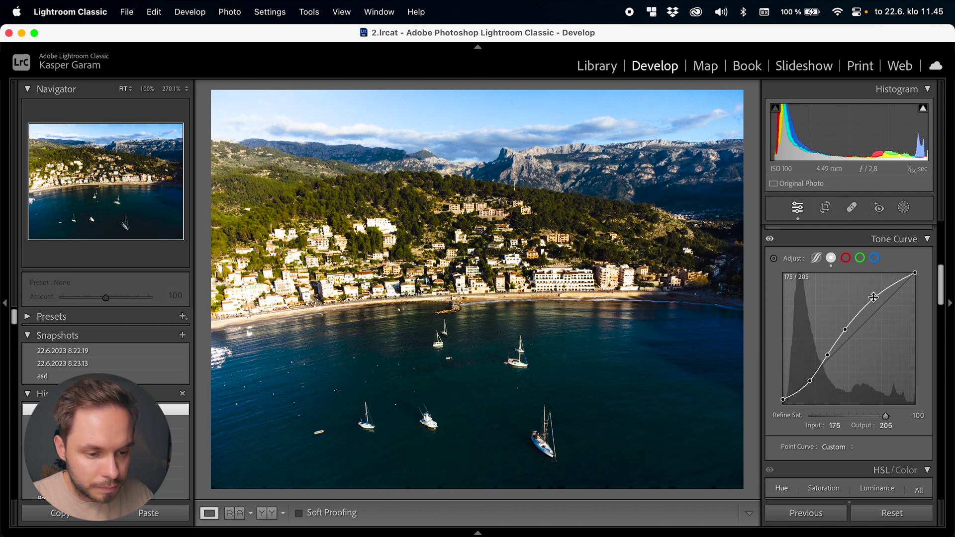
pyautogui.click(844, 331)
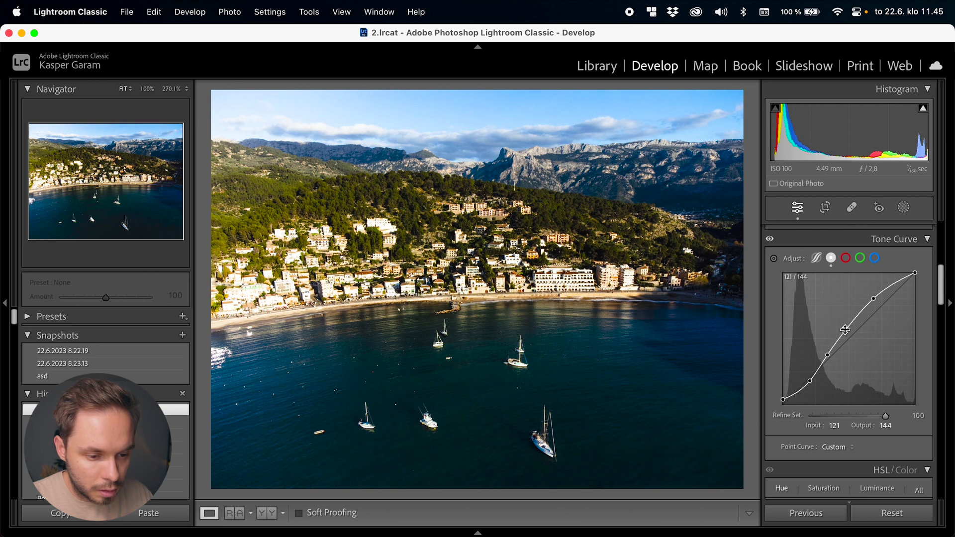
pyautogui.click(828, 356)
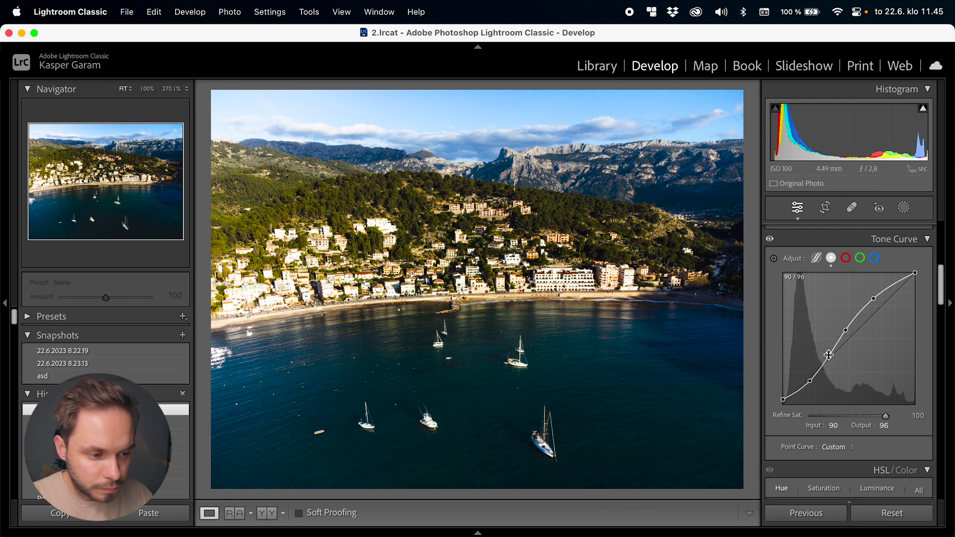
# Switch the Tone Curve effect off and on repeatedly to judge the fine-tuned S-curve.
pyautogui.click(771, 240)
pyautogui.click(771, 239)
pyautogui.click(770, 240)
pyautogui.click(771, 240)
pyautogui.click(770, 240)
pyautogui.click(770, 240)
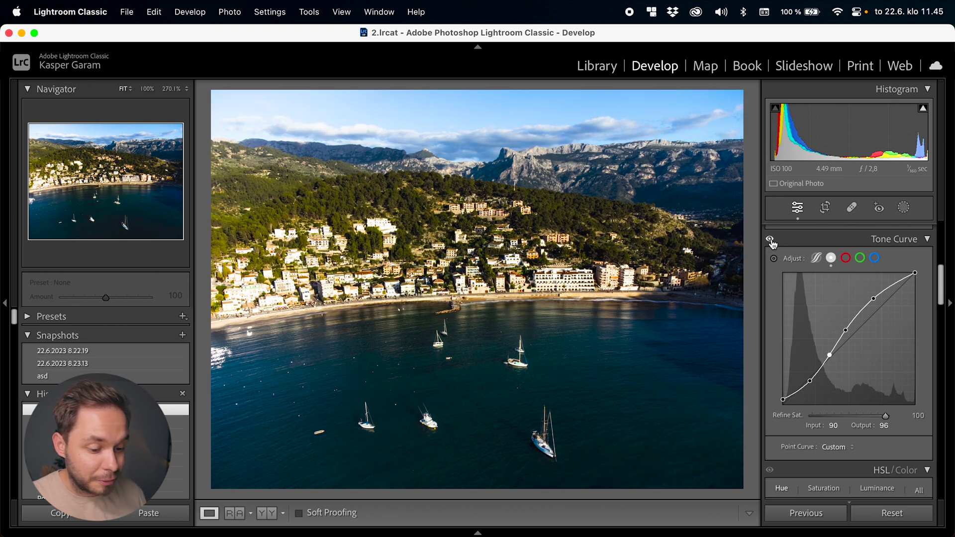
# Try the Refine Saturation adjustment of the point curve and leave it at 100.
pyautogui.scroll(1, 895, 353)
pyautogui.scroll(-3, 896, 357)
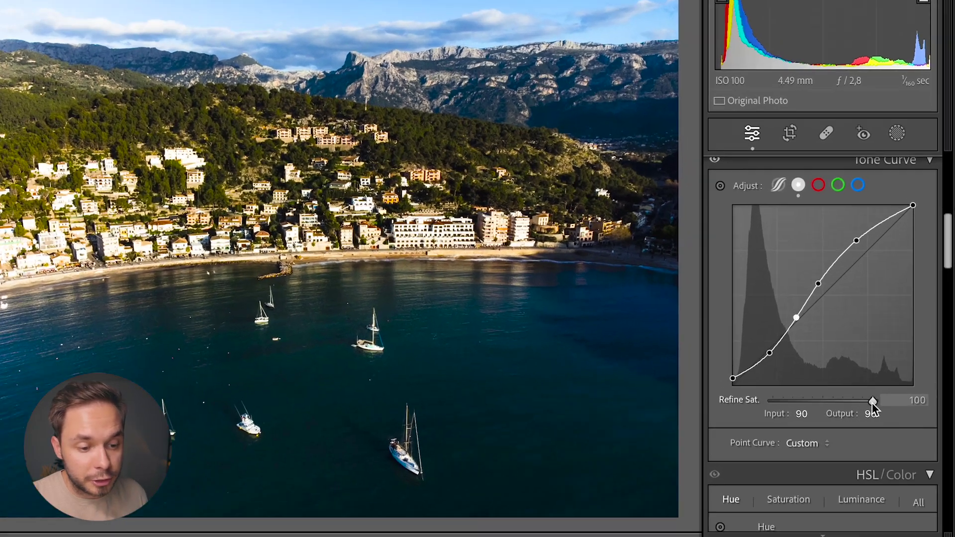
pyautogui.moveTo(885, 404)
pyautogui.mouseDown()
pyautogui.moveTo(710, 398)
pyautogui.moveTo(866, 400)
pyautogui.mouseUp()
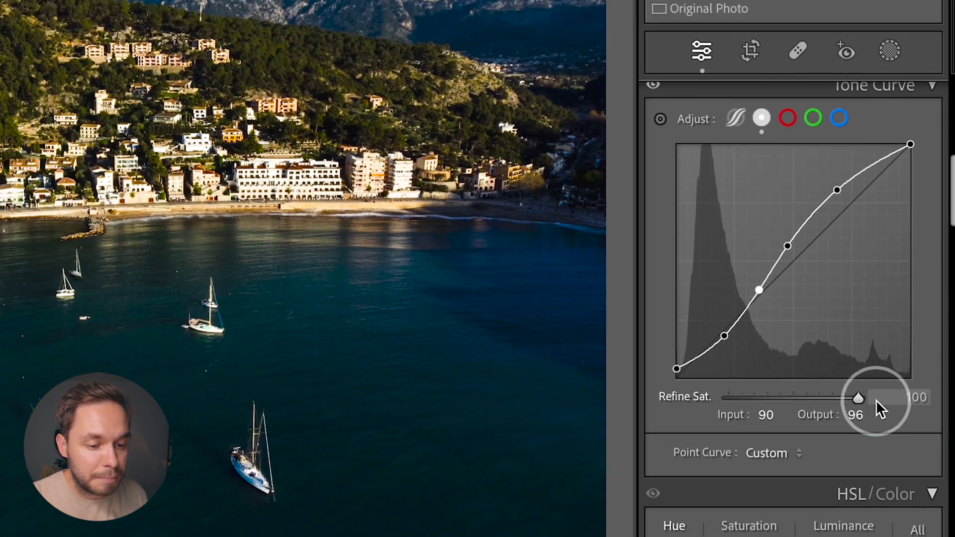
pyautogui.scroll(3, 932, 374)
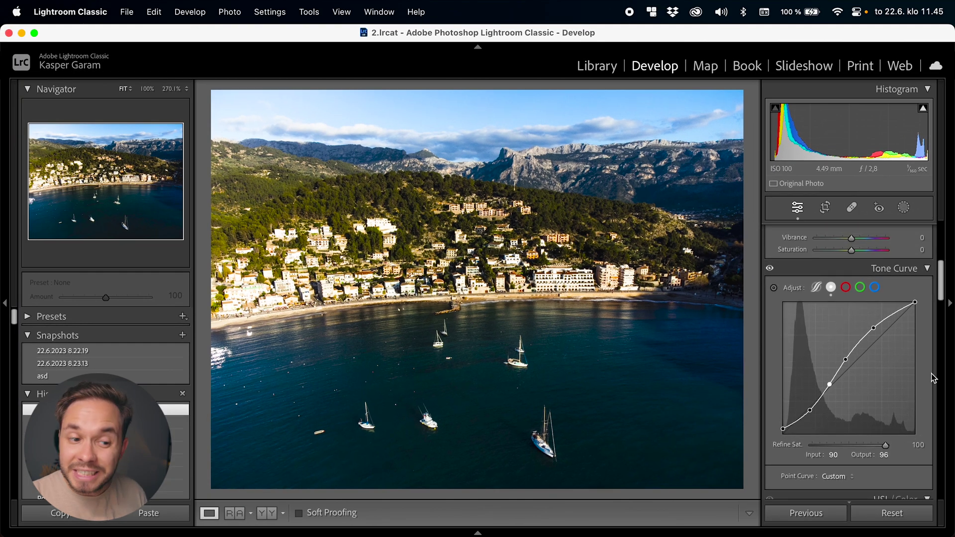
pyautogui.scroll(3, 869, 270)
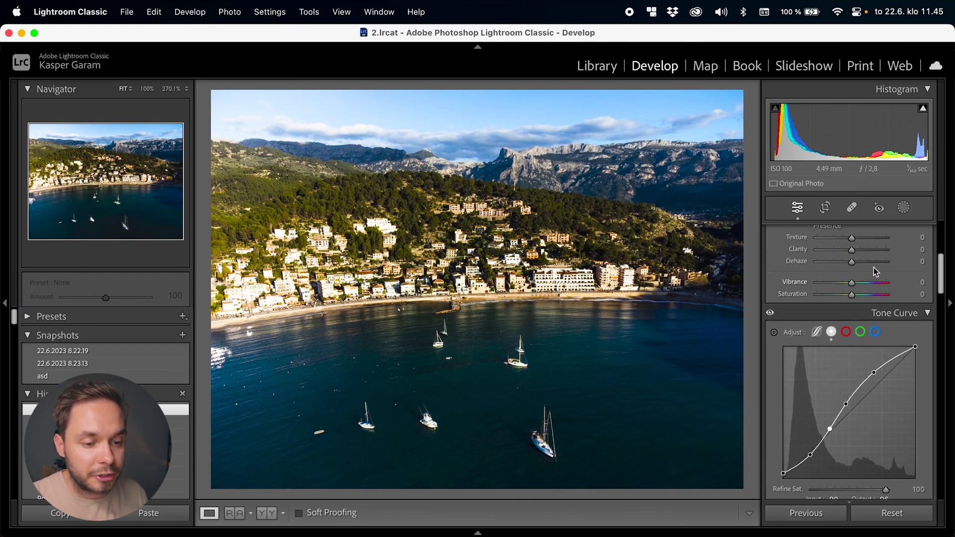
# Build an S-curve on the red channel with the highlight point raised to 175/224 and the shadows pulled down towards cyan.
pyautogui.scroll(-2, 861, 311)
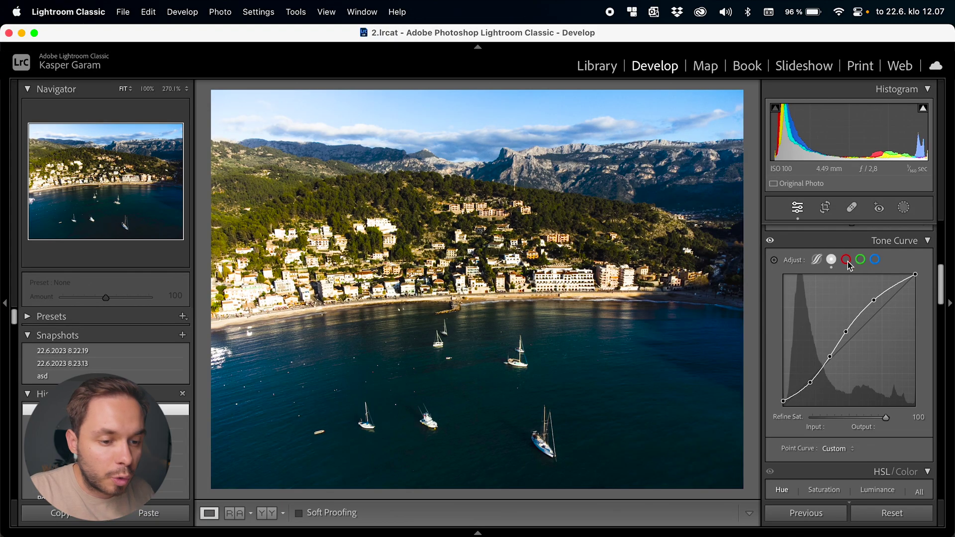
pyautogui.click(846, 260)
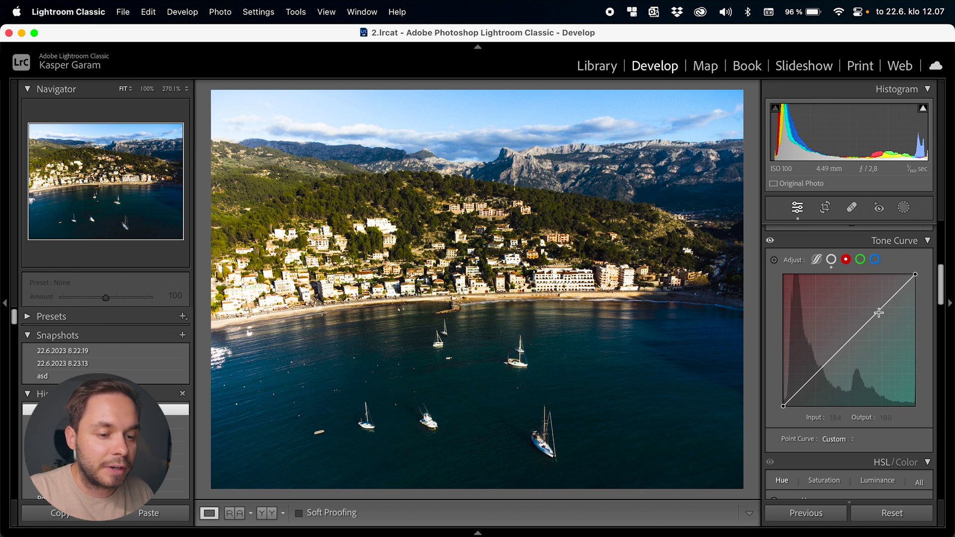
pyautogui.moveTo(879, 313); pyautogui.dragTo(874, 289)
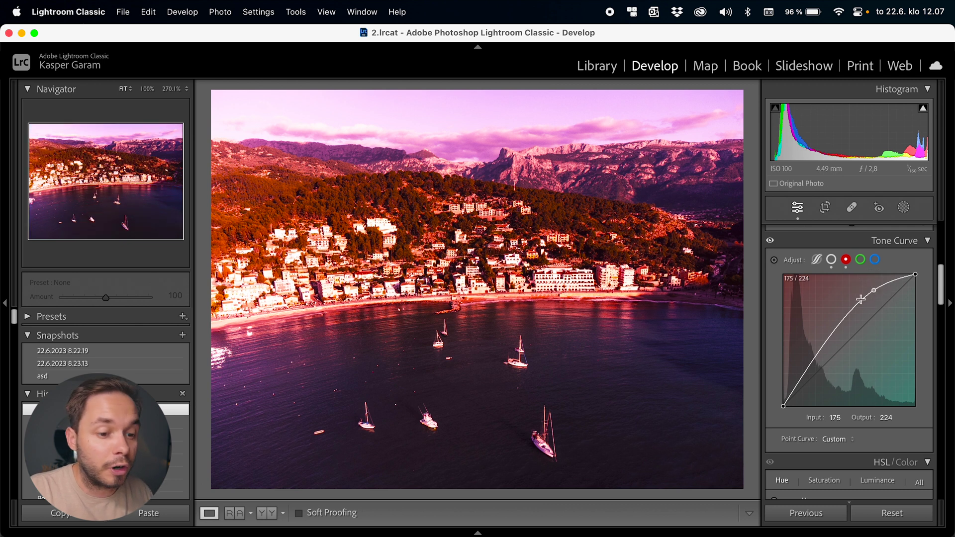
pyautogui.moveTo(825, 343); pyautogui.dragTo(832, 367)
pyautogui.moveTo(833, 369); pyautogui.dragTo(833, 366)
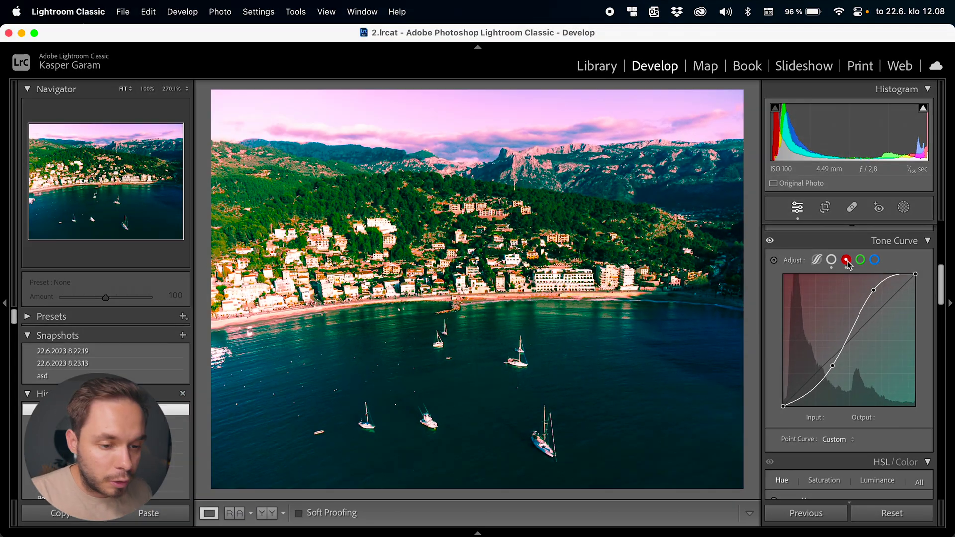
# Try lowering the midtones of the blue channel's curve towards yellow.
pyautogui.click(860, 261)
pyautogui.moveTo(850, 338); pyautogui.dragTo(867, 353)
pyautogui.click(875, 260)
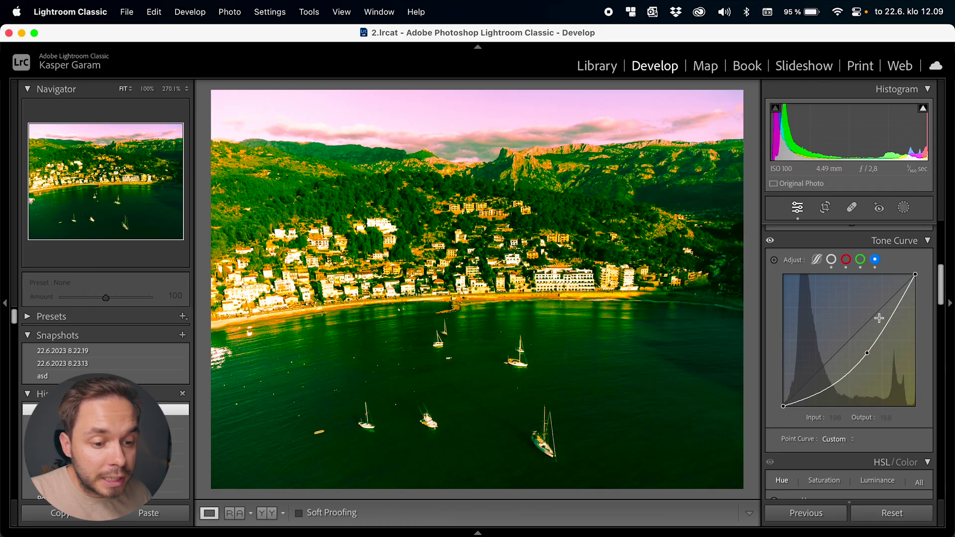
# Reset the blue channel and shape its curve with the highlight point lowered to 198/168 and the shadow point raised to 74/90.
pyautogui.rightClick(880, 318)
pyautogui.click(883, 320)
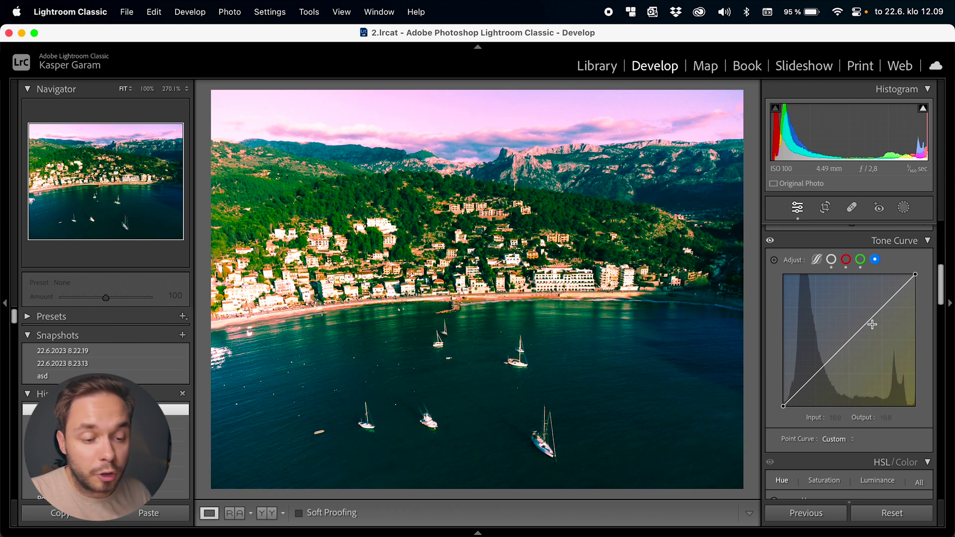
pyautogui.moveTo(880, 313); pyautogui.dragTo(886, 319)
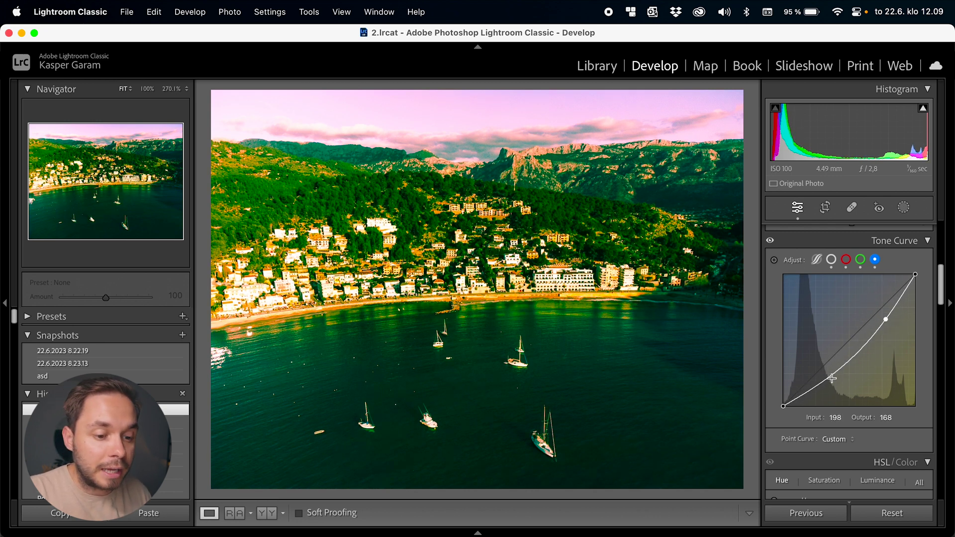
pyautogui.moveTo(829, 378); pyautogui.dragTo(822, 364)
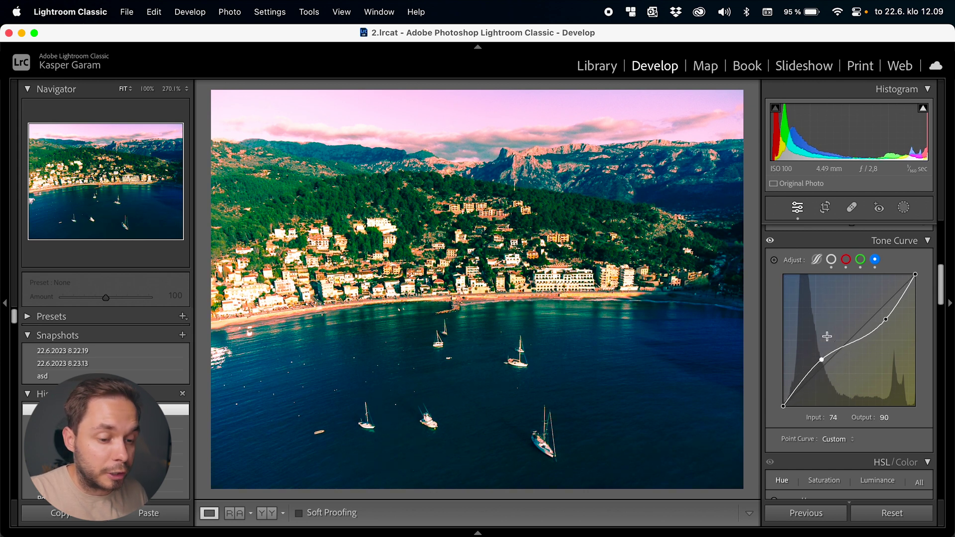